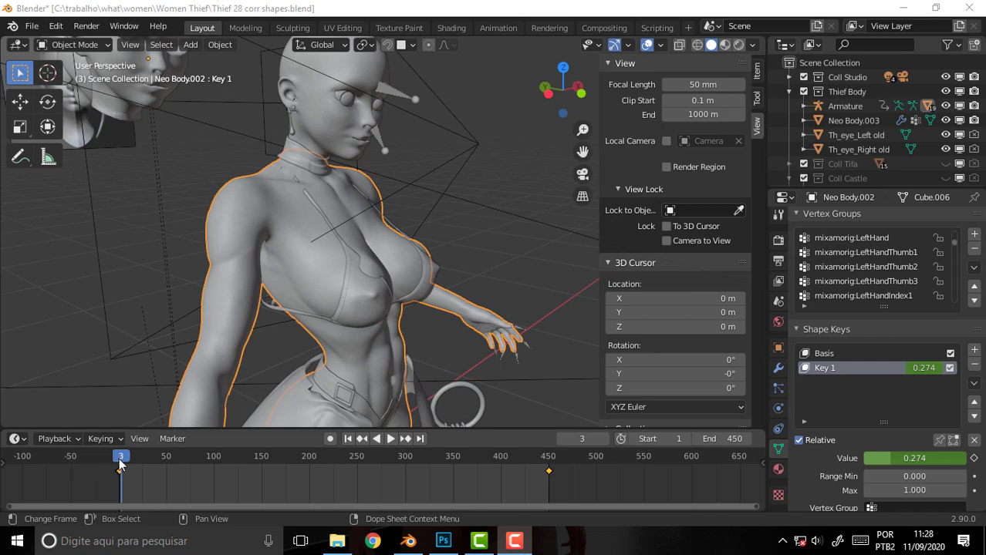
Play and scrub the animation through to frame 450 to examine how the body deforms with its Key 1 shape key
{"action": "key", "text": "space"}
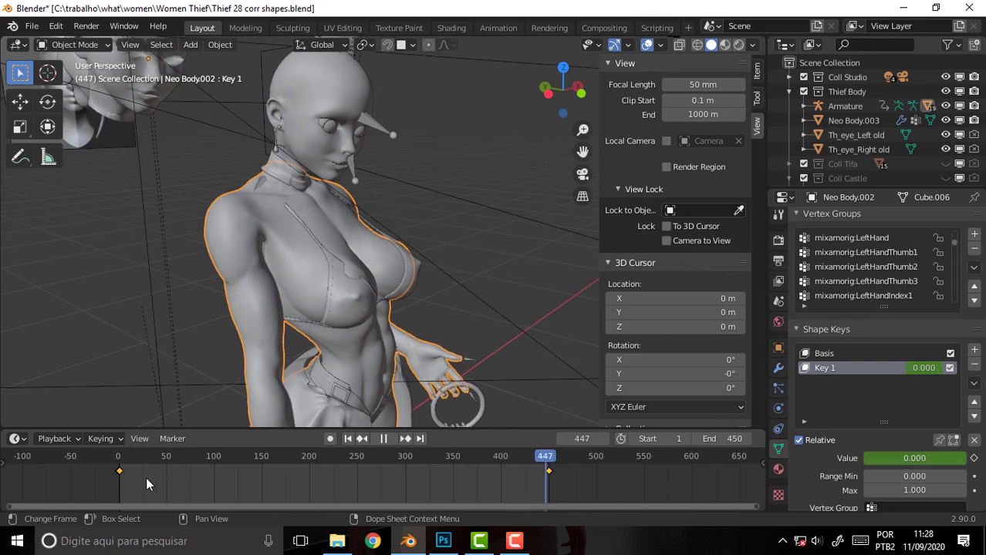
{"action": "left_click_drag", "start_coordinate": [145, 476], "coordinate": [114, 491]}
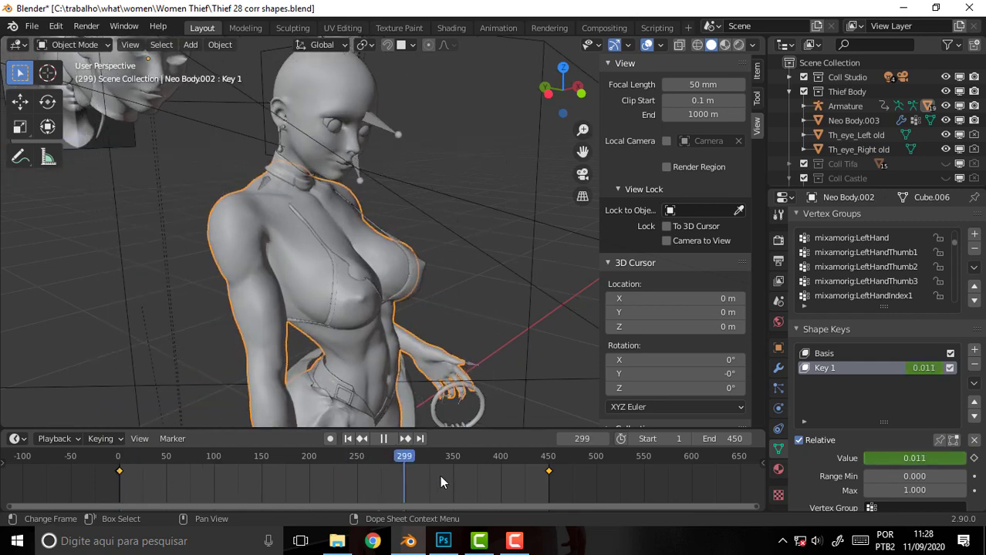
{"action": "key", "text": "space"}
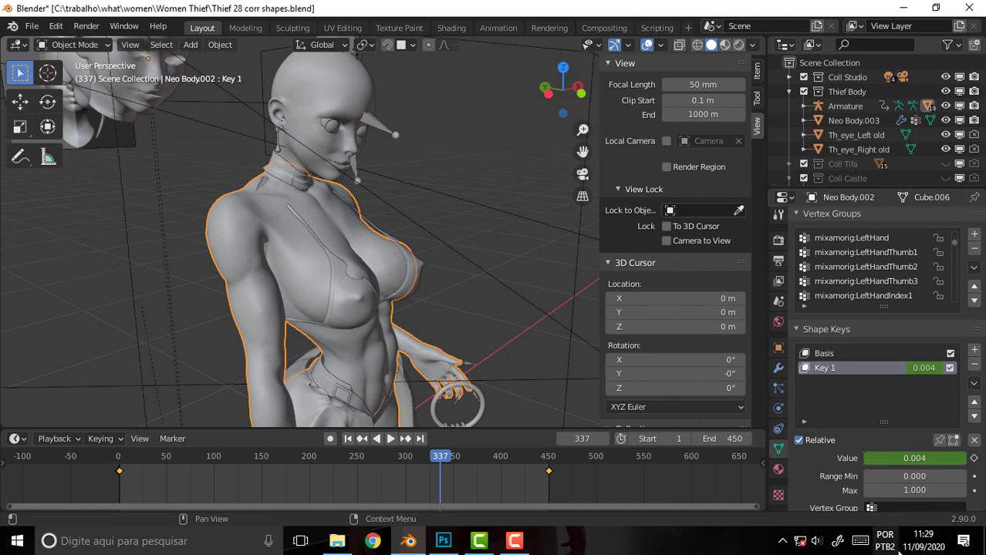
{"action": "mouse_move", "coordinate": [887, 544]}
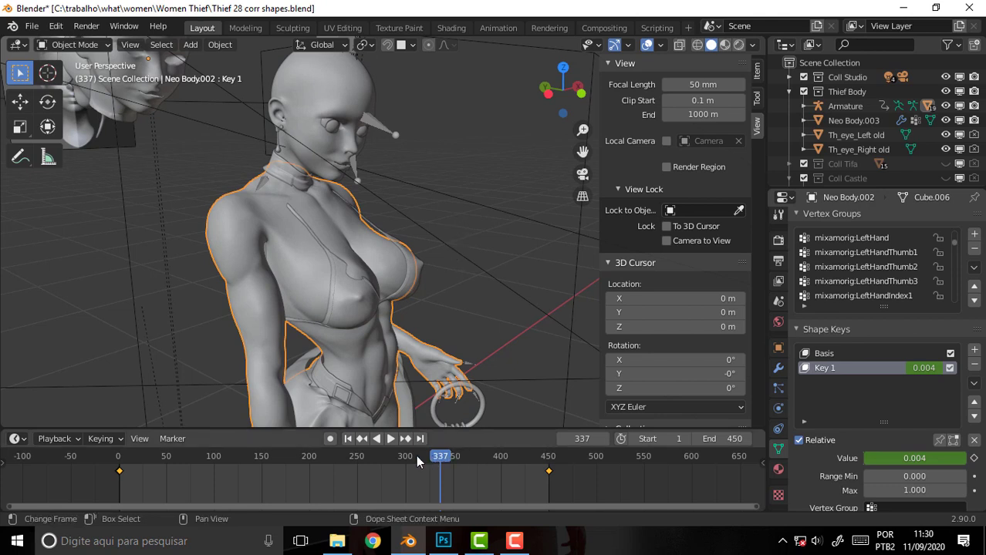
{"action": "key", "text": "space"}
{"action": "left_click", "coordinate": [309, 455]}
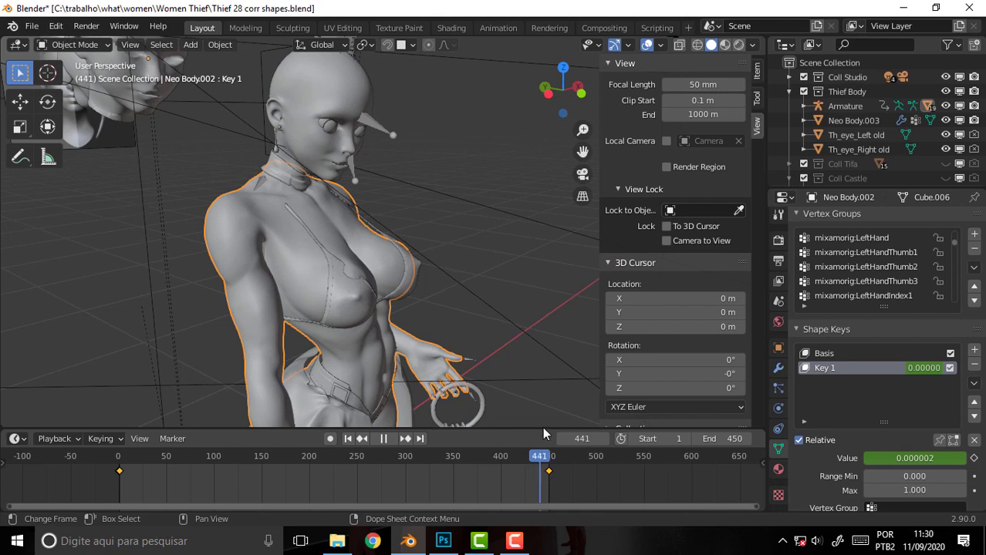
{"action": "key", "text": "space"}
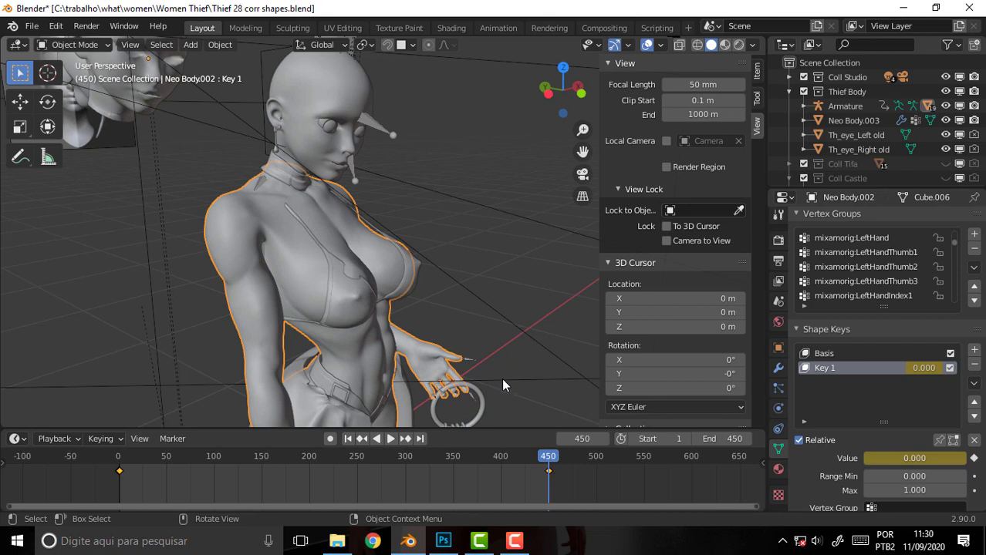
{"action": "right_click", "coordinate": [825, 368]}
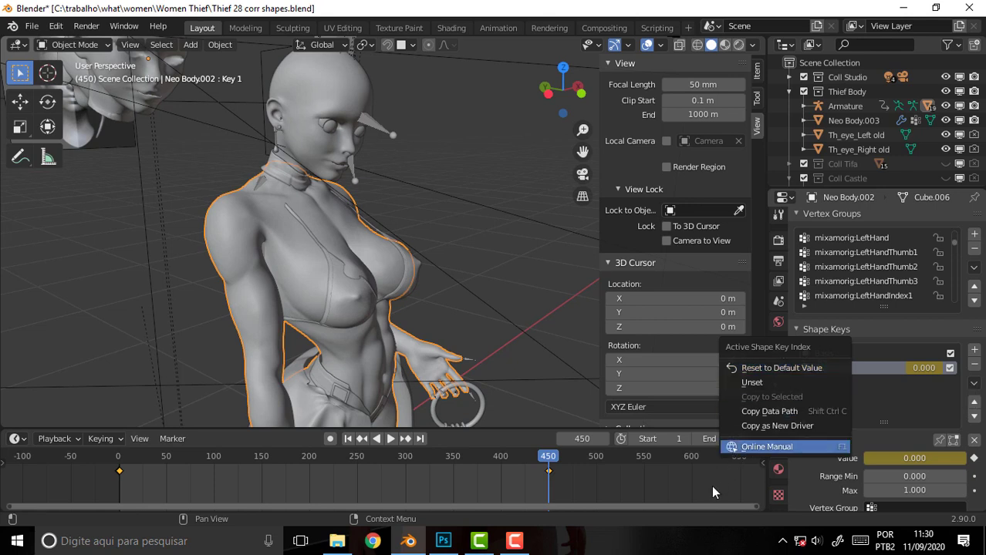
{"action": "key", "text": "Escape"}
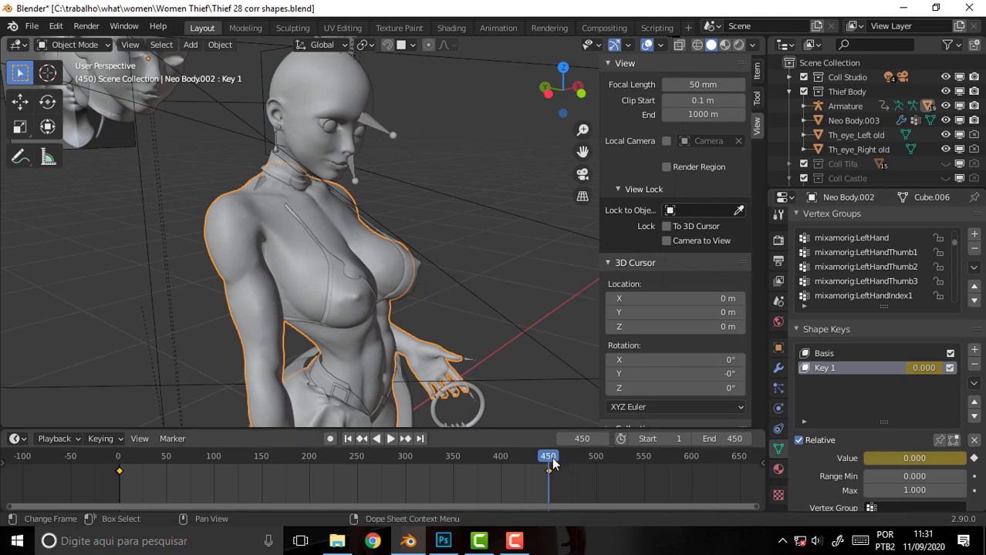
Return to frame 0 and examine the upper body in its outstretched-arm pose
{"action": "key", "text": "space"}
{"action": "left_click_drag", "start_coordinate": [482, 448], "coordinate": [112, 455]}
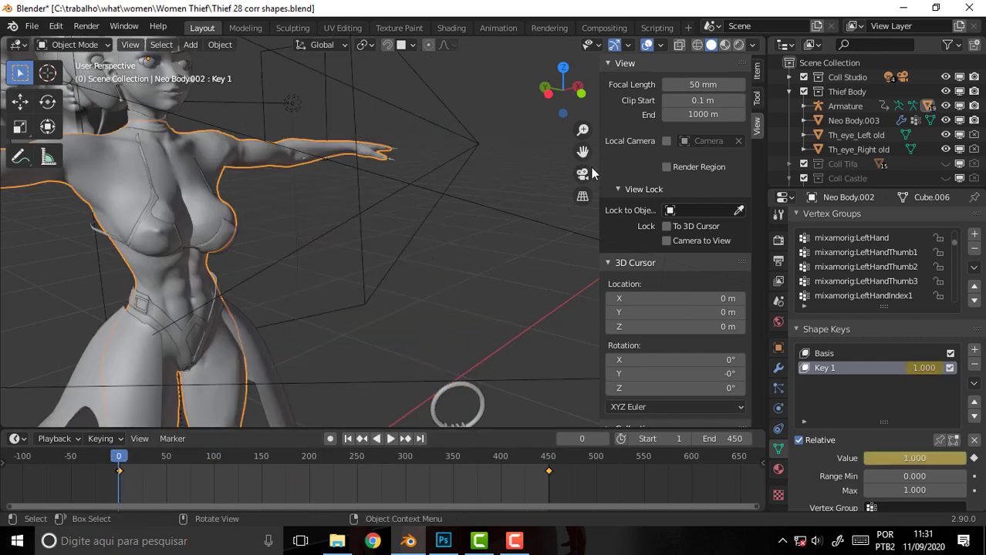
{"action": "key", "text": "space"}
{"action": "left_click_drag", "start_coordinate": [582, 151], "coordinate": [640, 223]}
{"action": "scroll", "coordinate": [430, 153], "scroll_direction": "up", "scroll_amount": 4}
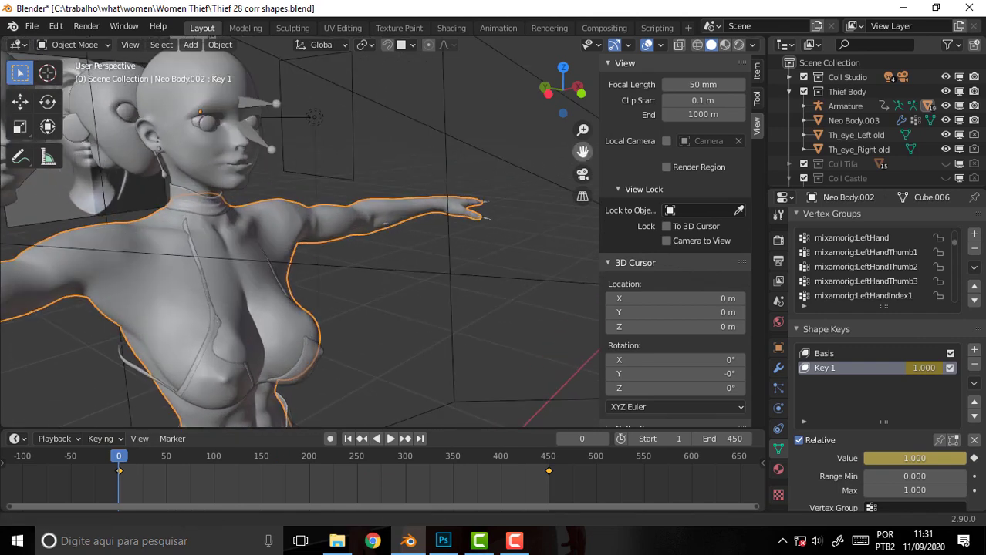
{"action": "left_click_drag", "start_coordinate": [583, 151], "coordinate": [621, 143]}
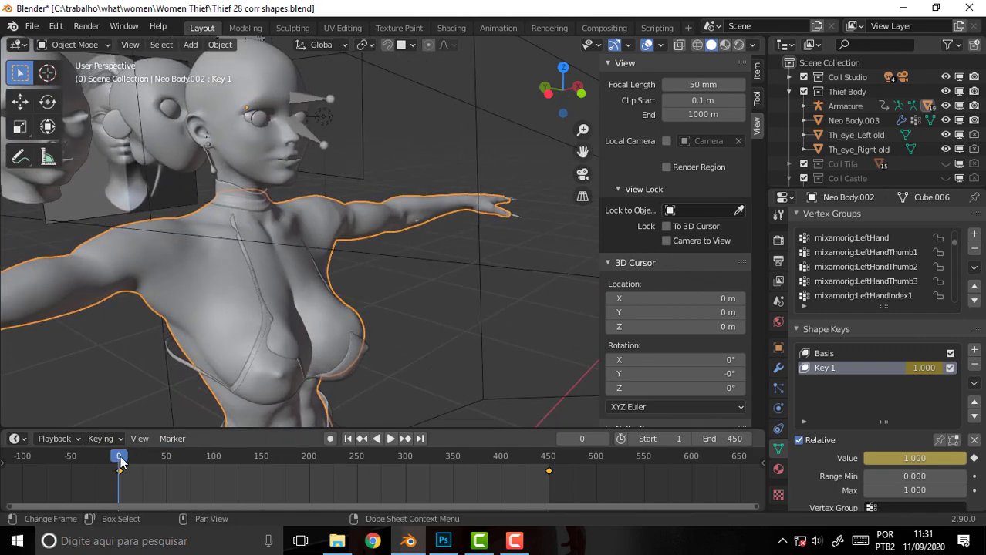
Step through the first few animation frames and examine the shoulder and chest deformation up close
{"action": "key", "text": "space"}
{"action": "key", "text": "space"}
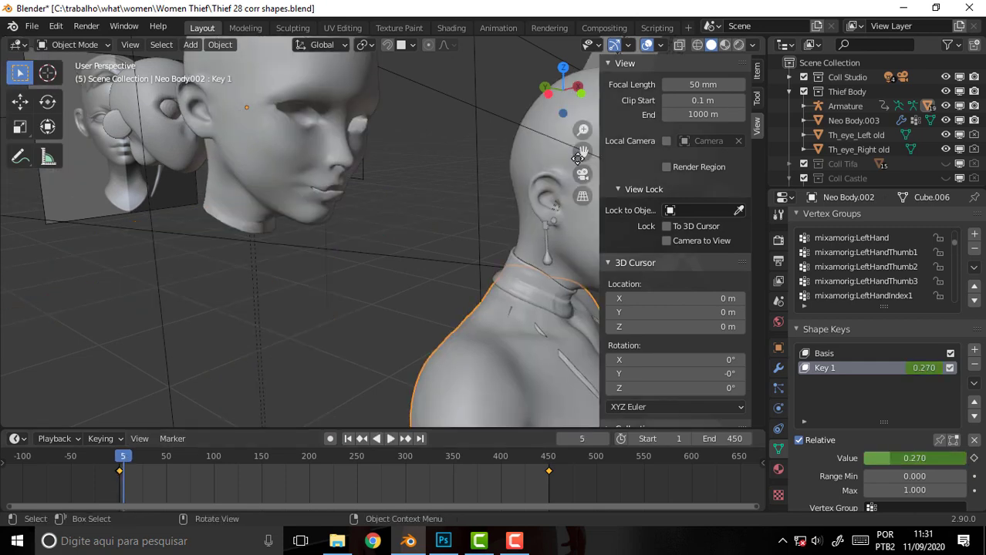
{"action": "left_click_drag", "start_coordinate": [582, 151], "coordinate": [405, 59]}
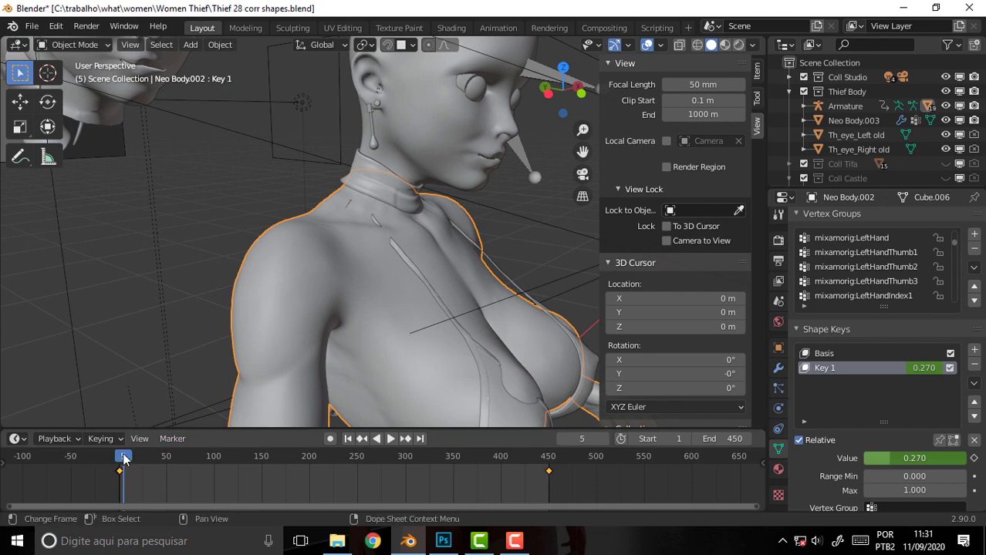
{"action": "left_click_drag", "start_coordinate": [124, 459], "coordinate": [117, 459]}
{"action": "key", "text": "space"}
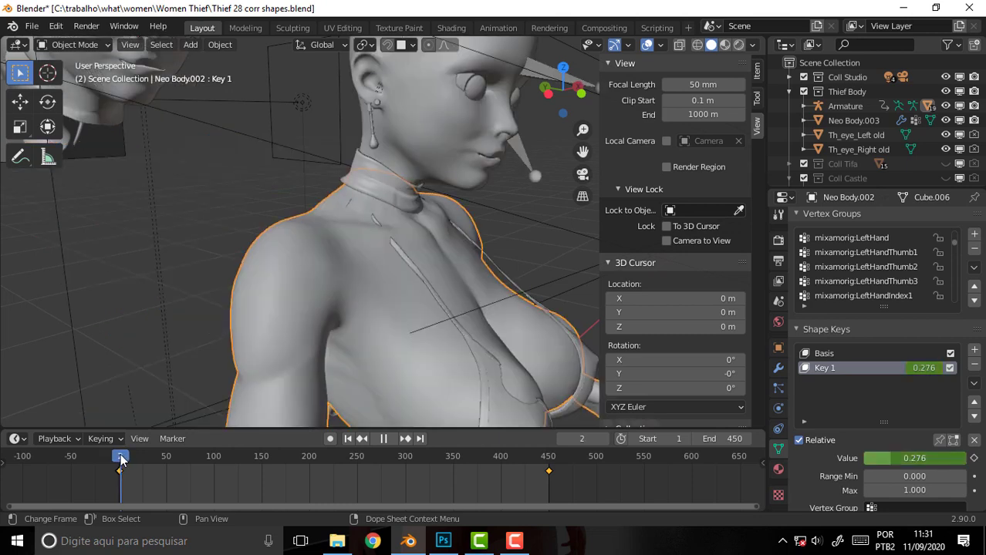
{"action": "key", "text": "space"}
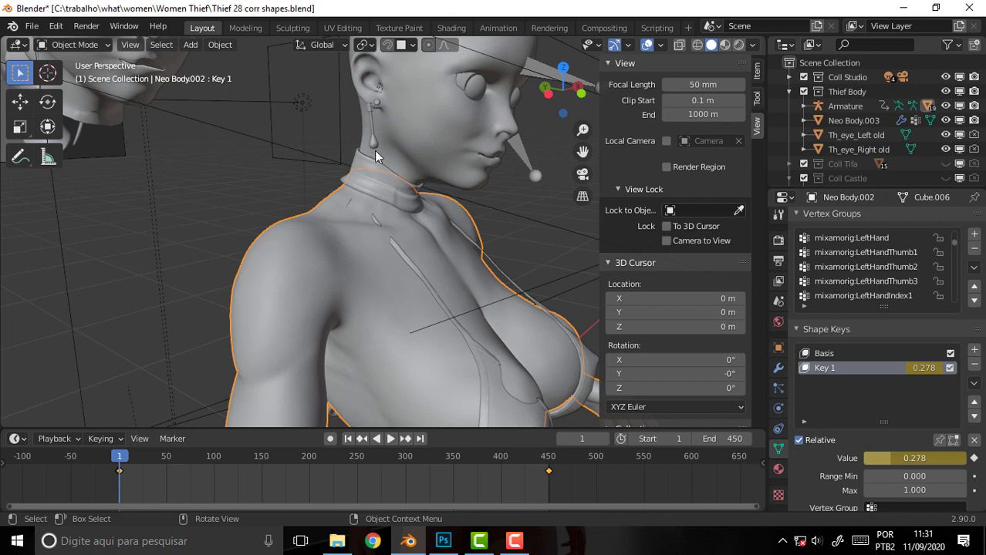
{"action": "key", "text": "space"}
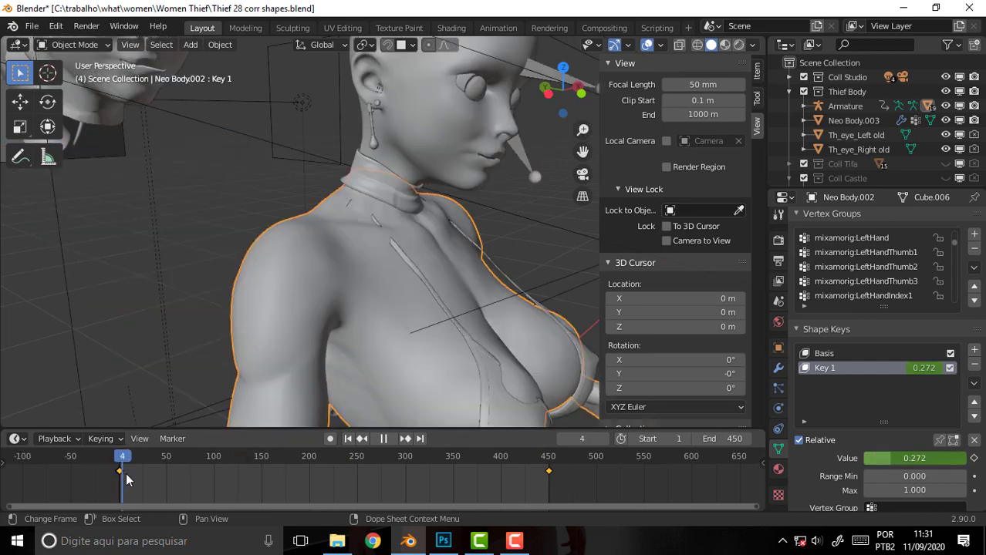
Compare the body and Key 1 value at frames 0, 1 and 450, finishing at frame 0
{"action": "left_click_drag", "start_coordinate": [126, 473], "coordinate": [118, 478]}
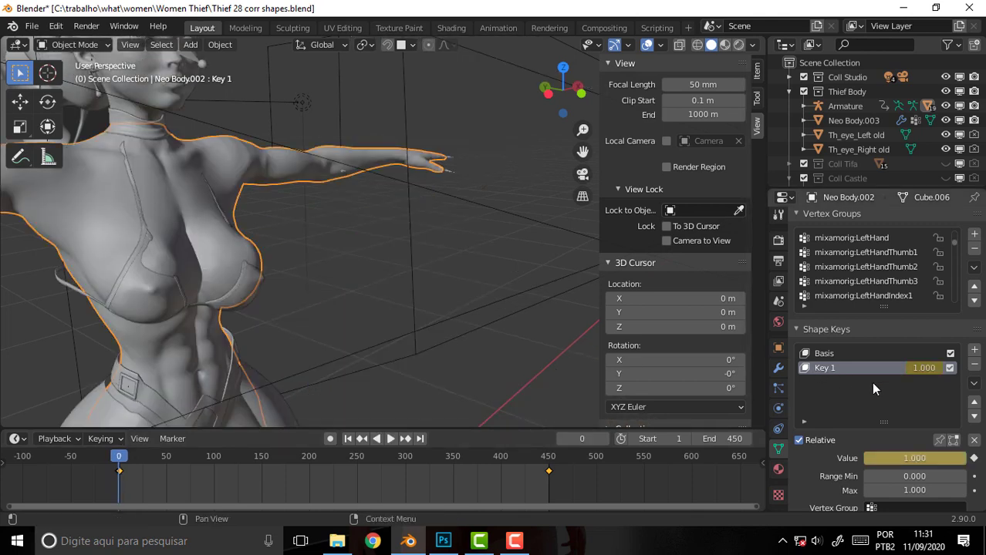
{"action": "key", "text": "Escape"}
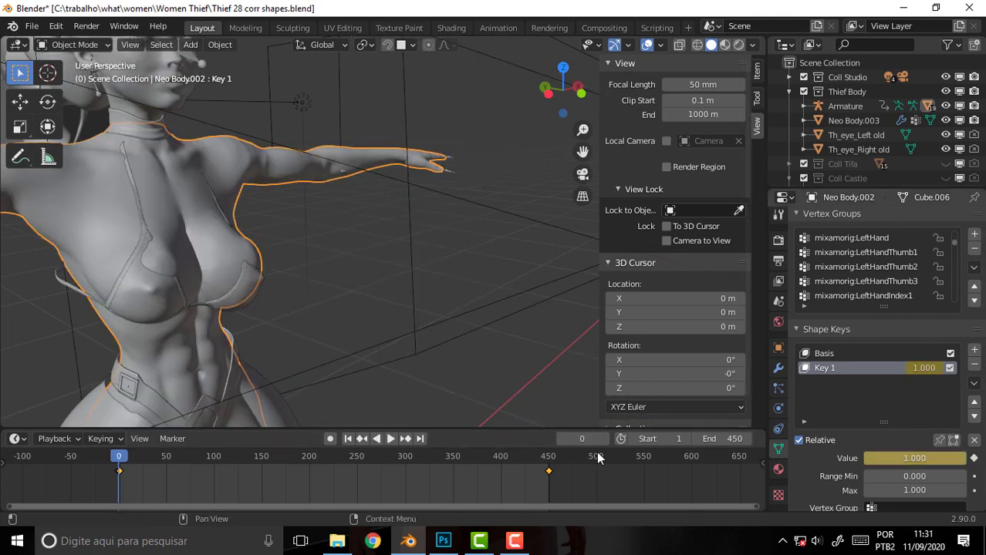
{"action": "key", "text": "space"}
{"action": "left_click", "coordinate": [120, 461]}
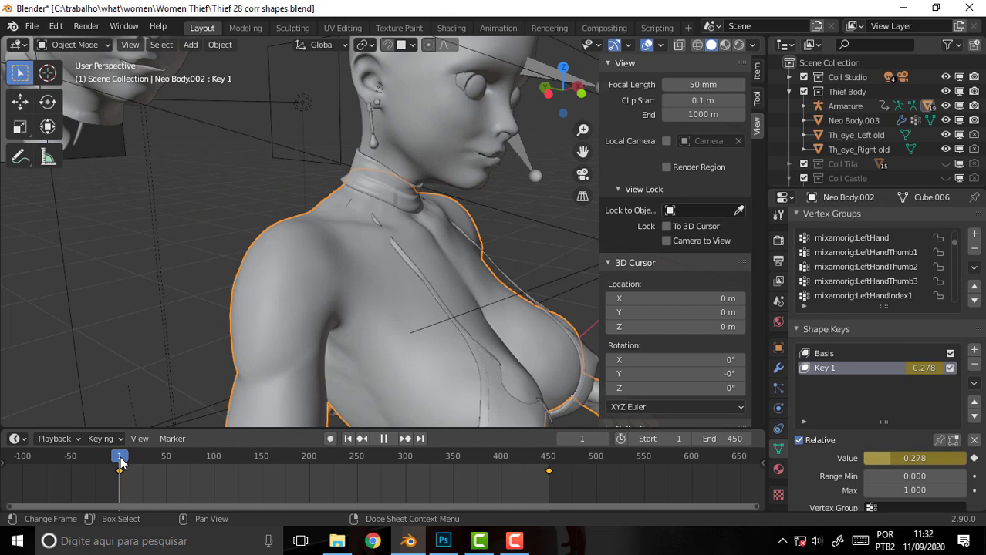
{"action": "left_click", "coordinate": [416, 460]}
{"action": "left_click_drag", "start_coordinate": [492, 467], "coordinate": [549, 472]}
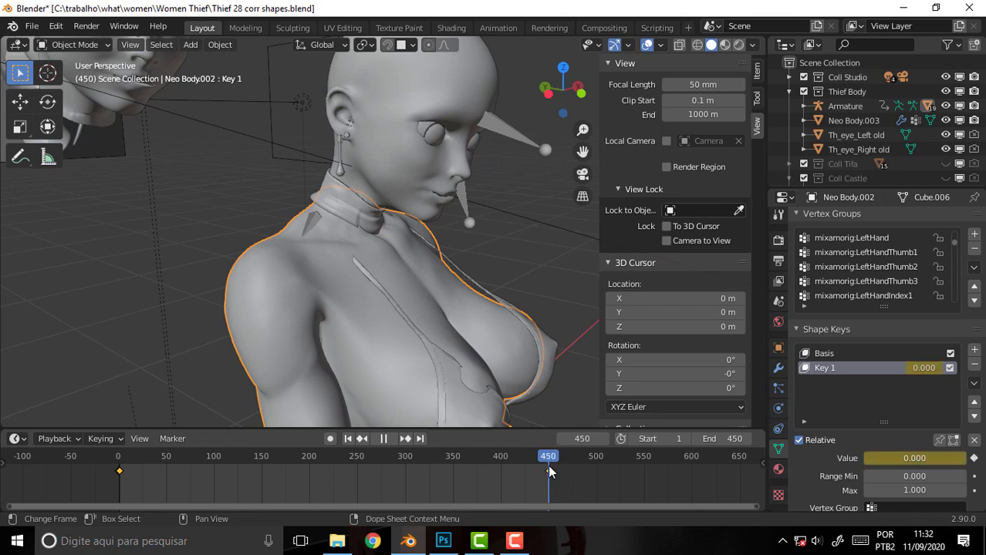
{"action": "left_click_drag", "start_coordinate": [153, 466], "coordinate": [90, 464]}
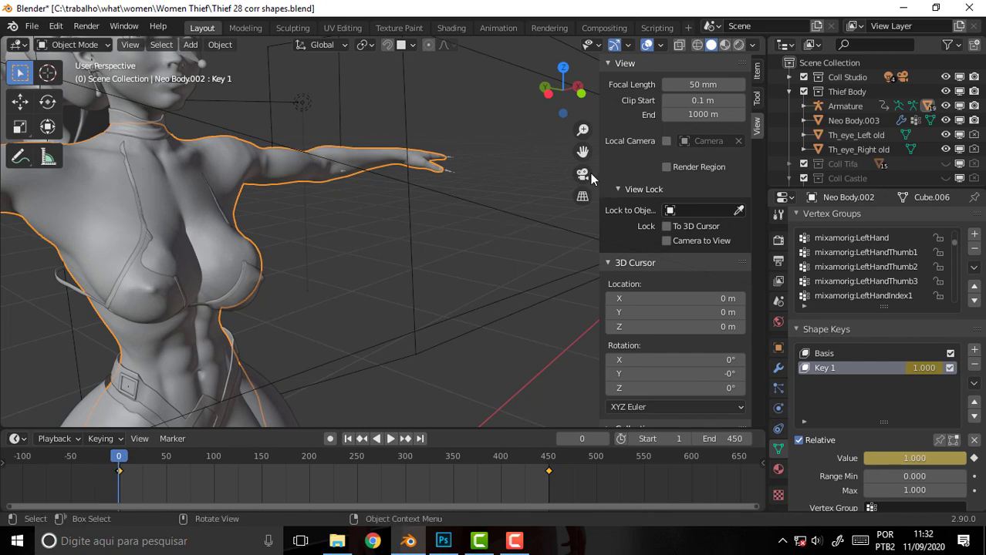
{"action": "left_click_drag", "start_coordinate": [582, 151], "coordinate": [675, 186]}
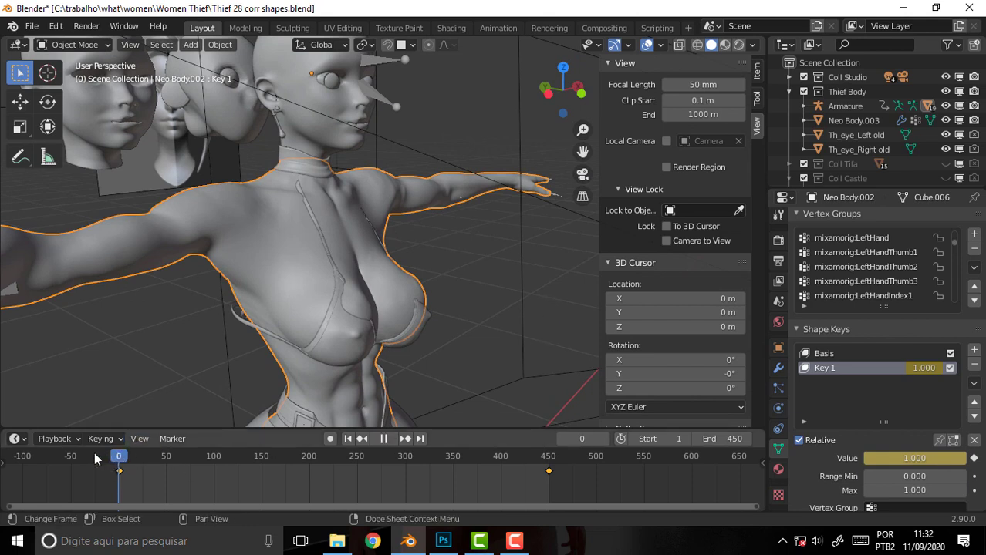
{"action": "key", "text": "space"}
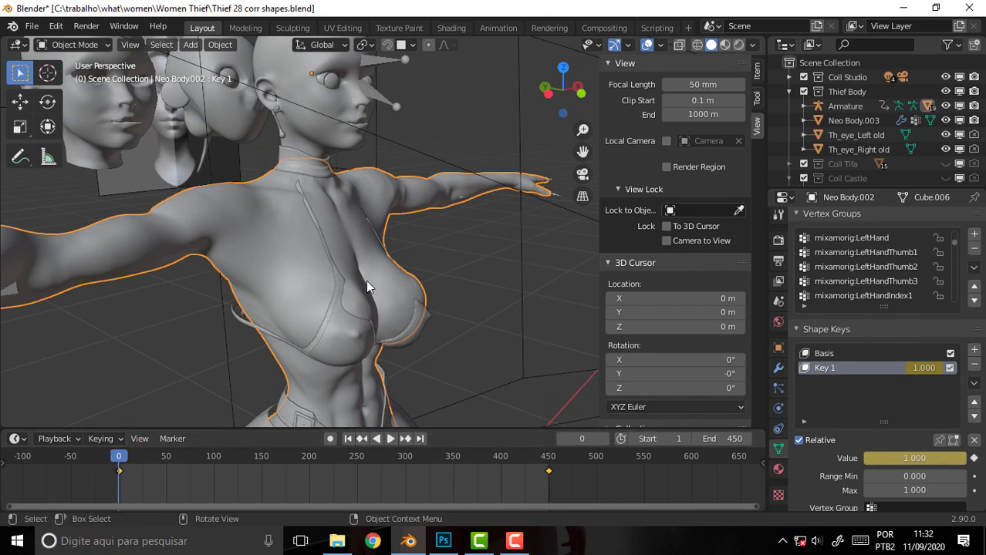
Move the animation to frame 450 and bring the character's torso into view
{"action": "left_click_drag", "start_coordinate": [123, 458], "coordinate": [272, 459]}
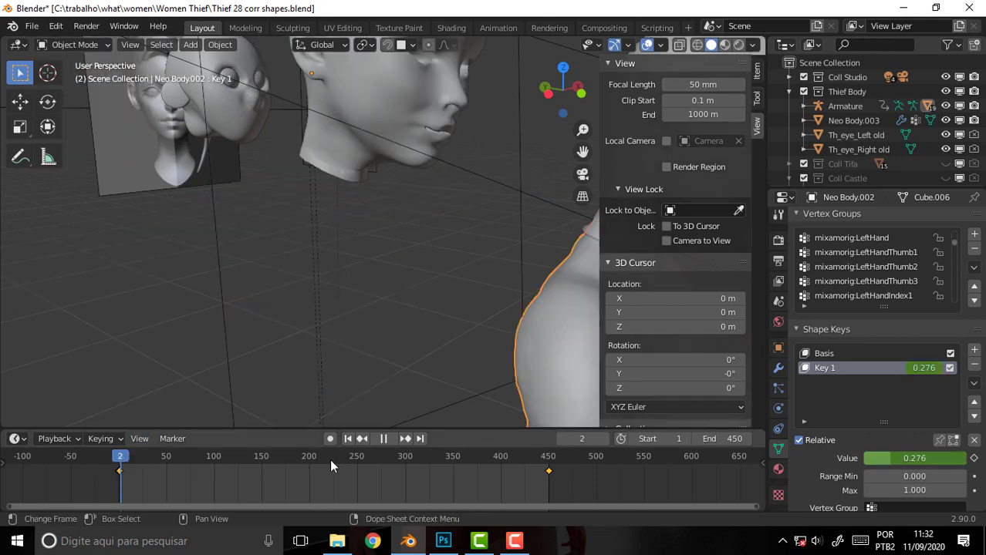
{"action": "key", "text": "space"}
{"action": "left_click_drag", "start_coordinate": [507, 465], "coordinate": [550, 468]}
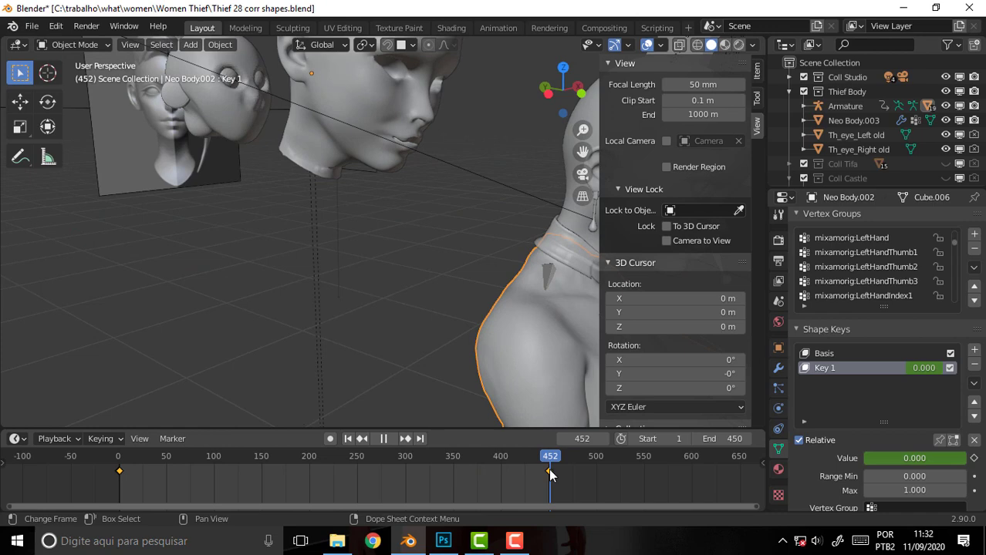
{"action": "left_click_drag", "start_coordinate": [548, 469], "coordinate": [547, 469]}
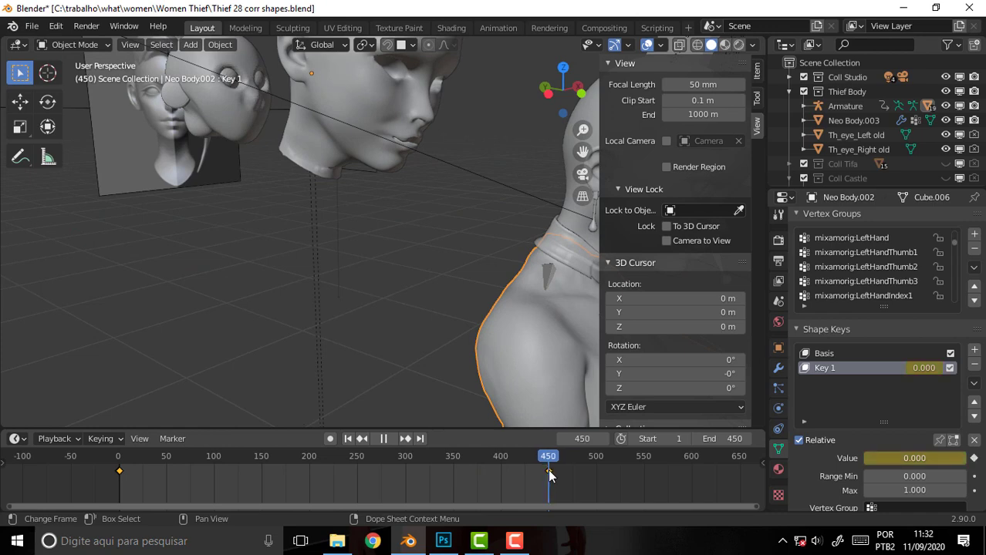
{"action": "key", "text": "space"}
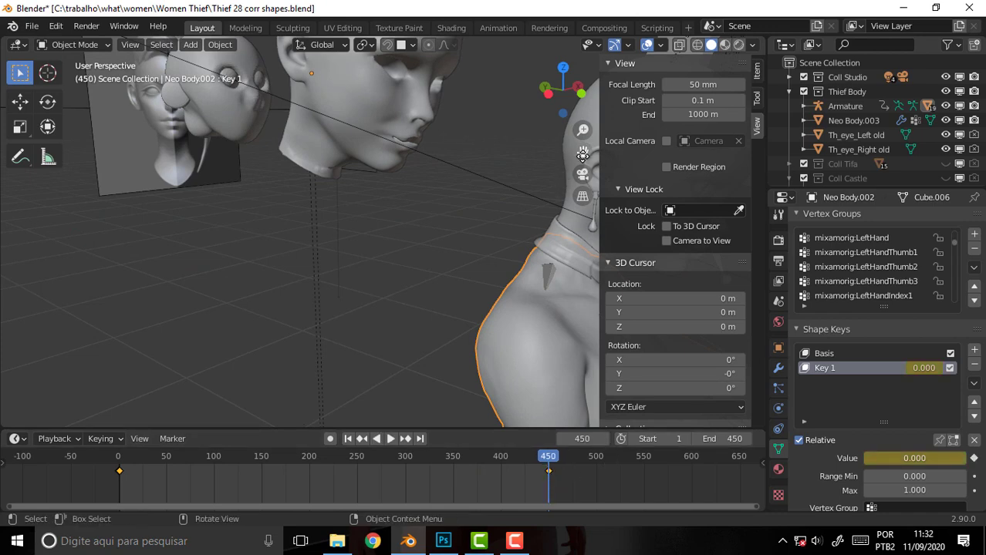
{"action": "left_click_drag", "start_coordinate": [582, 152], "coordinate": [542, 207]}
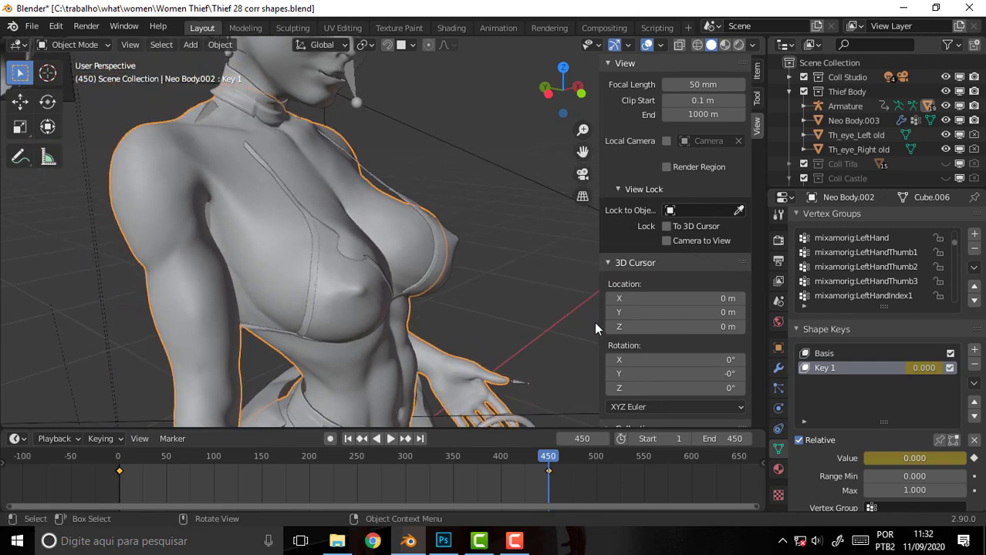
Add a Basis shape key and a second shape key to the bra object
{"action": "left_click", "coordinate": [375, 302]}
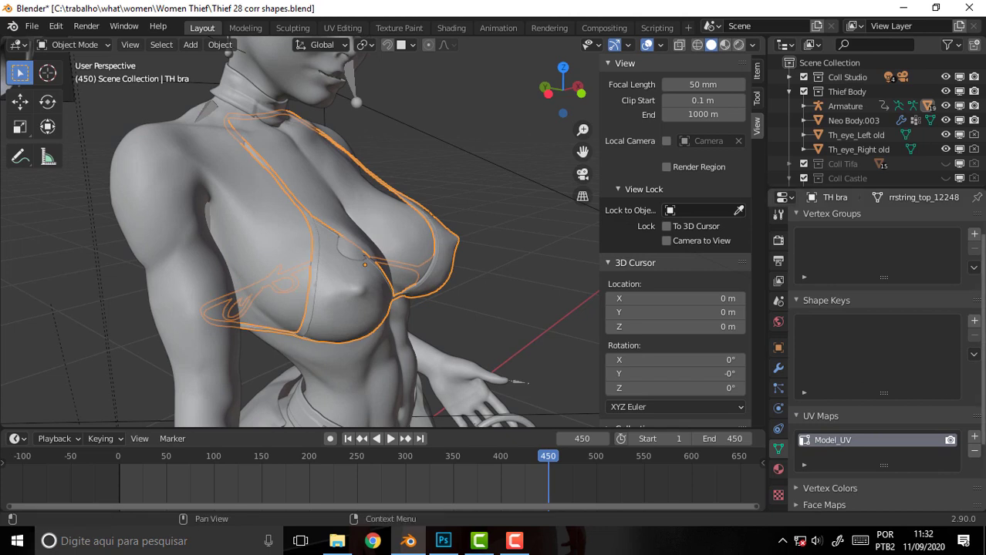
{"action": "left_click", "coordinate": [975, 323]}
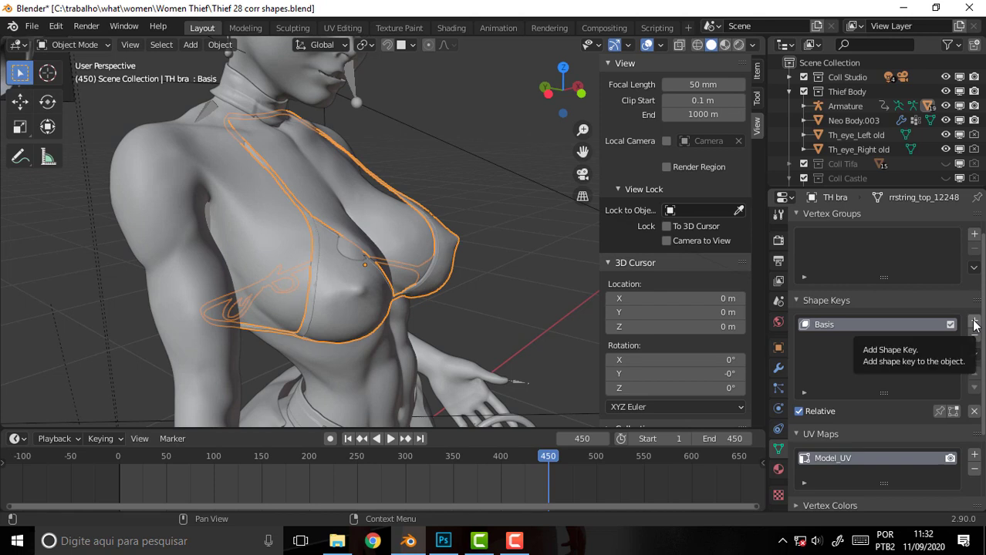
{"action": "left_click", "coordinate": [974, 322]}
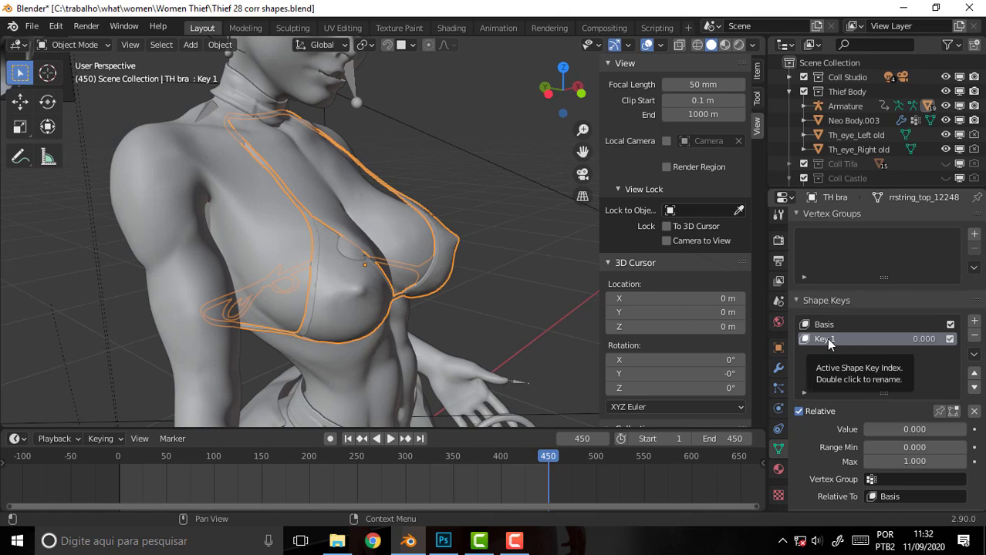
Rename the bra's second shape key as Corr Bra
{"action": "double_click", "coordinate": [828, 341]}
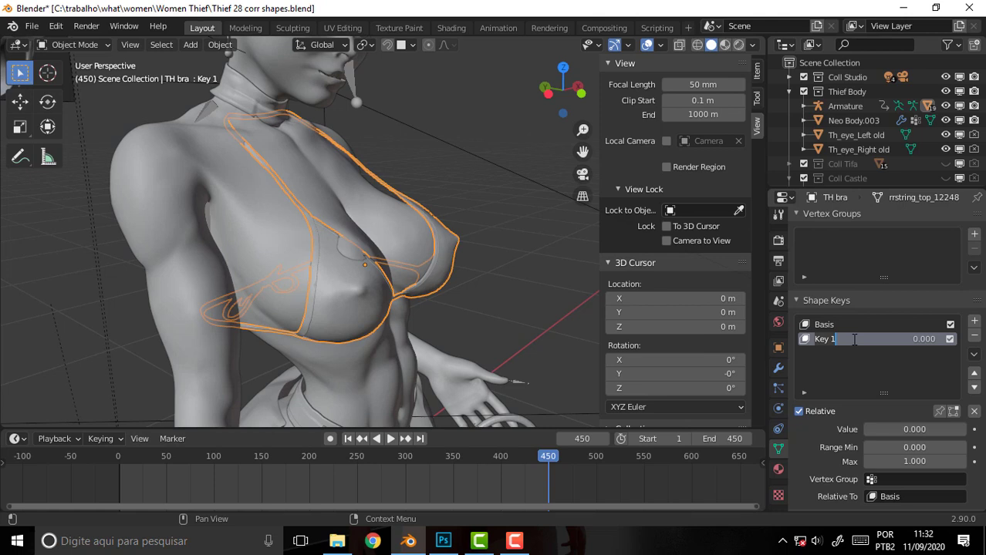
{"action": "type", "text": "Coo"}
{"action": "key", "text": "BackSpace"}
{"action": "key", "text": "BackSpace"}
{"action": "type", "text": "rr Bra"}
{"action": "key", "text": "Return"}
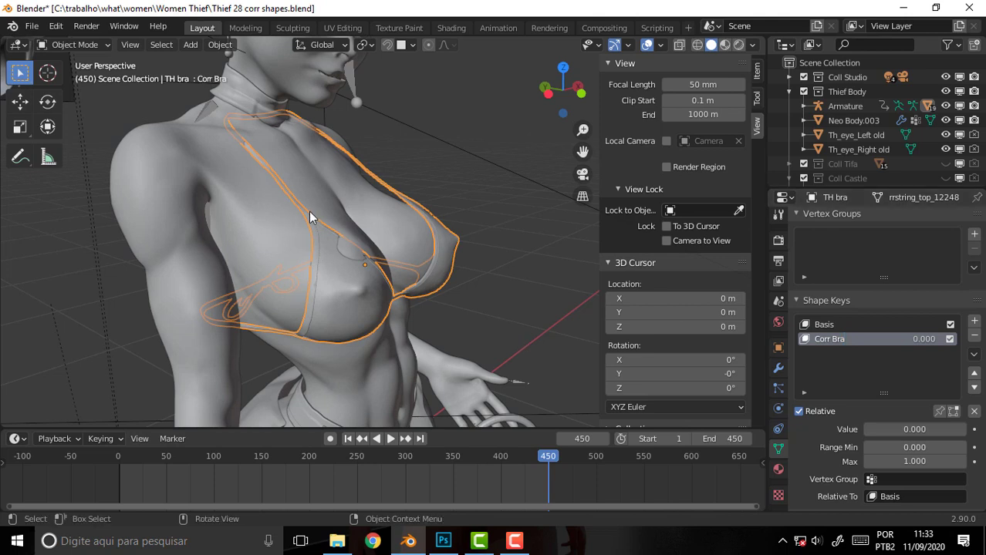
Select the body mesh and review its Key 1 shape key at frame 450
{"action": "left_click", "coordinate": [267, 215]}
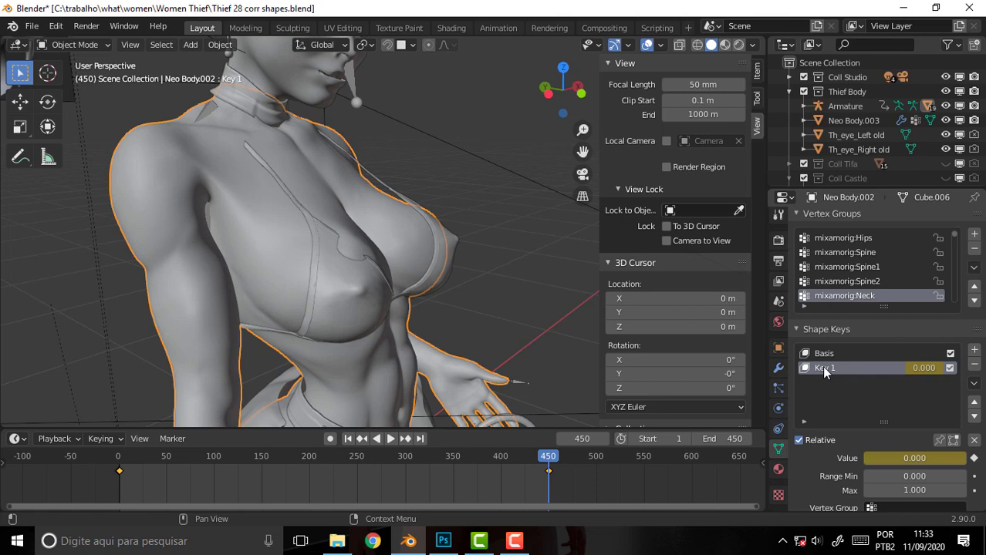
{"action": "right_click", "coordinate": [824, 371]}
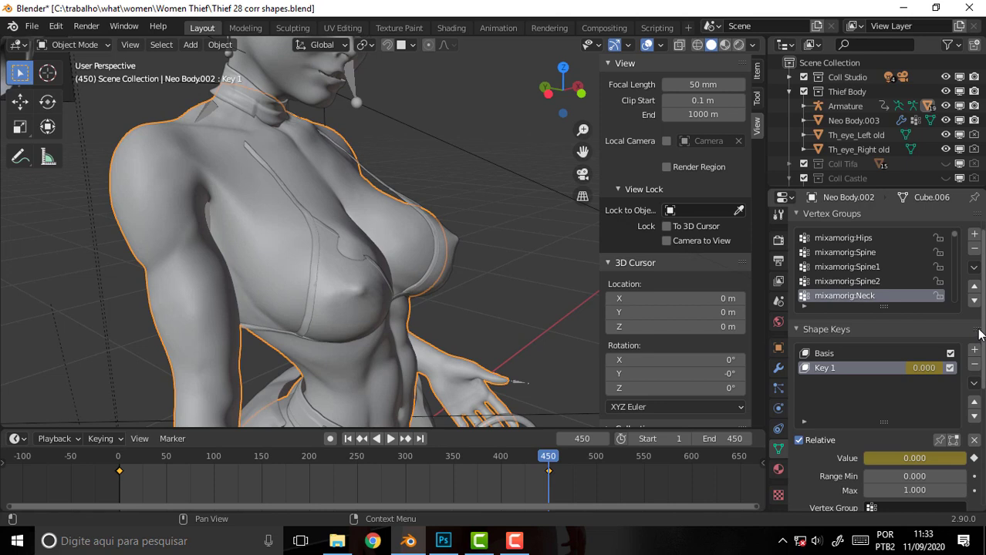
{"action": "right_click", "coordinate": [830, 365]}
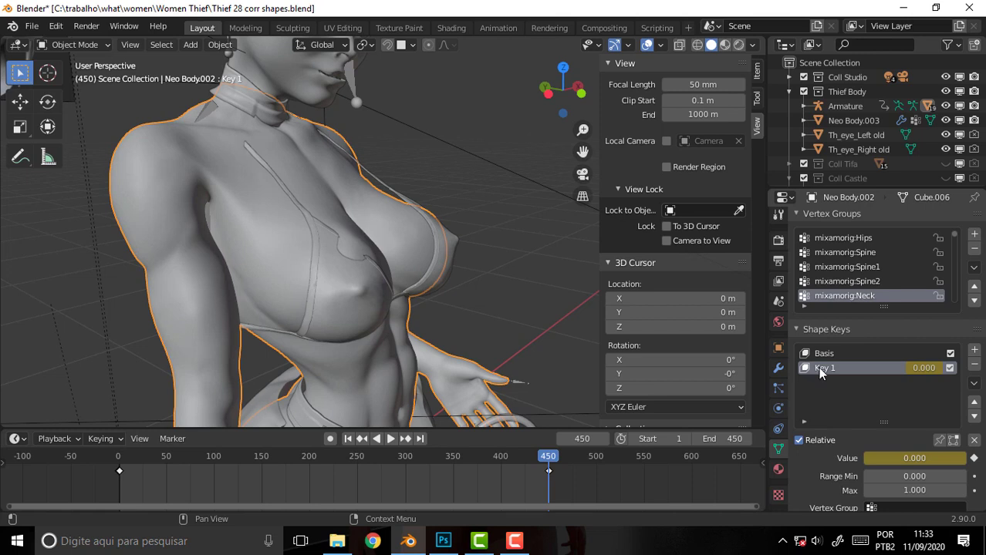
Set the value of the bra's Corr Bra shape key to 1.000
{"action": "left_click", "coordinate": [376, 290]}
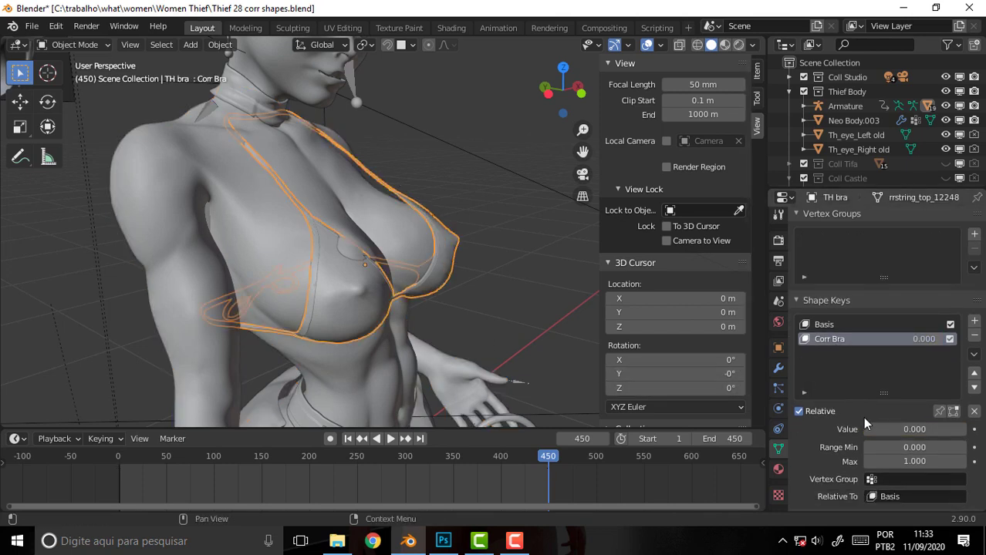
{"action": "left_click_drag", "start_coordinate": [899, 429], "coordinate": [964, 429]}
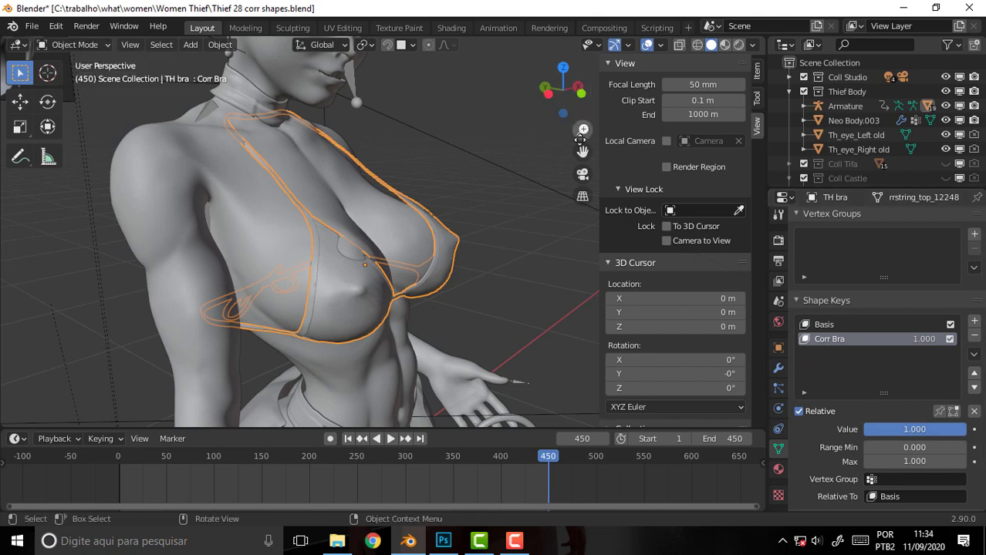
{"action": "left_click_drag", "start_coordinate": [582, 151], "coordinate": [538, 173]}
{"action": "mouse_move", "coordinate": [476, 140]}
{"action": "middle_mouse_down"}
{"action": "mouse_move", "coordinate": [439, 97]}
{"action": "mouse_move", "coordinate": [494, 119]}
{"action": "mouse_move", "coordinate": [486, 135]}
{"action": "mouse_move", "coordinate": [465, 134]}
{"action": "middle_mouse_up"}
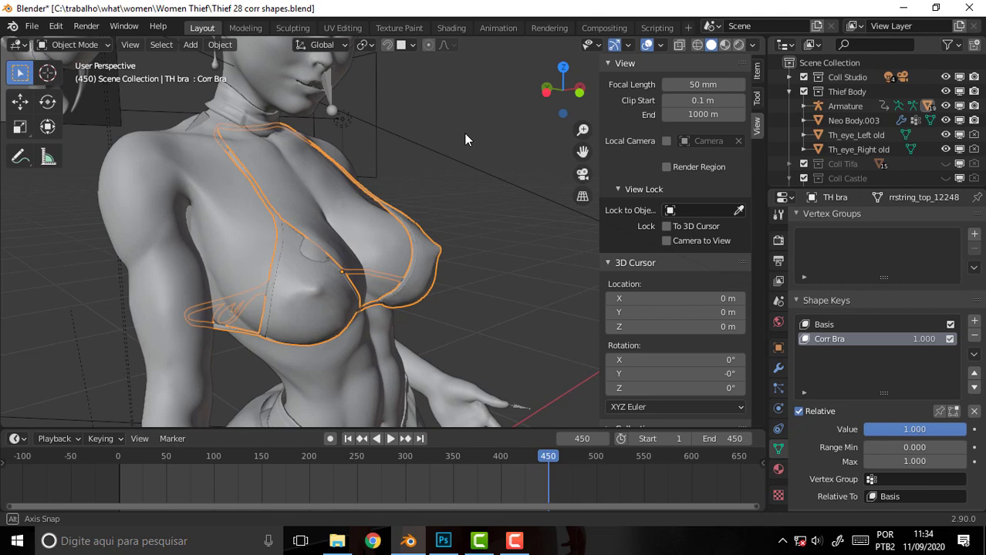
In Sculpt Mode, pull the sunken inner edge of the bra cup out over the breast with a resized Grab brush
{"action": "left_click", "coordinate": [85, 46]}
{"action": "left_click", "coordinate": [79, 93]}
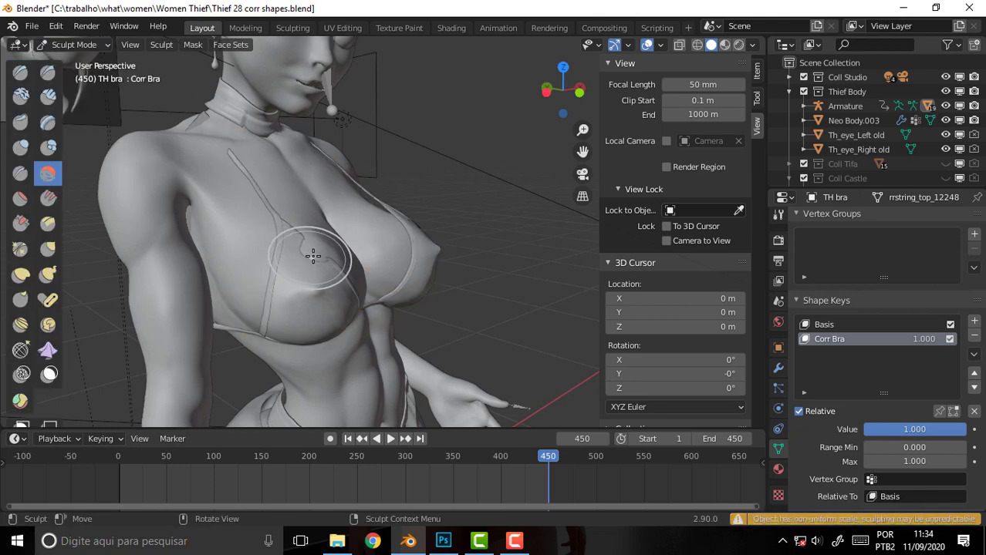
{"action": "left_click", "coordinate": [48, 248]}
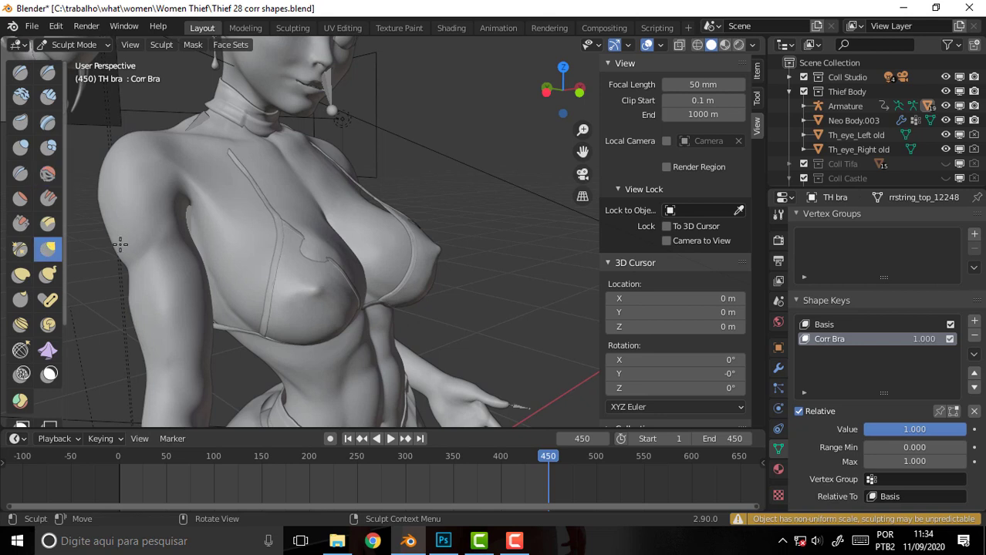
{"action": "key", "text": "f"}
{"action": "left_click", "coordinate": [408, 178]}
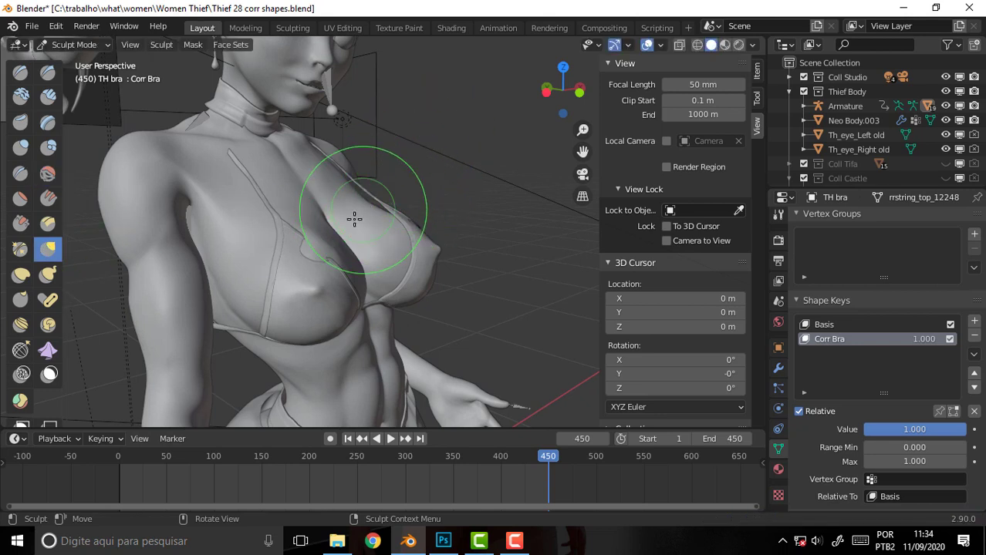
{"action": "mouse_move", "coordinate": [312, 247]}
{"action": "left_mouse_down"}
{"action": "mouse_move", "coordinate": [308, 238]}
{"action": "mouse_move", "coordinate": [320, 240]}
{"action": "left_mouse_up"}
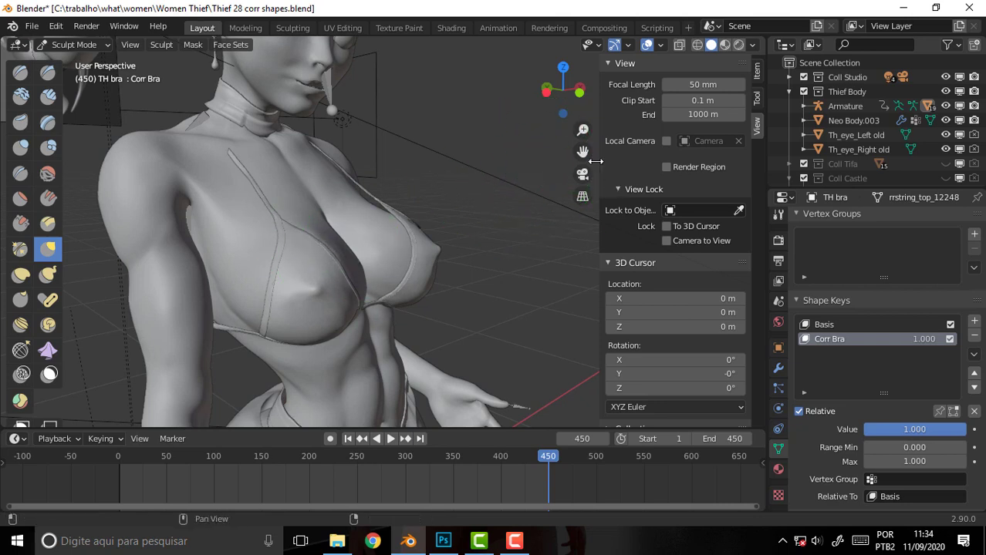
Switch the bra to Edit Mode and bring its neck straps into view
{"action": "left_click_drag", "start_coordinate": [583, 151], "coordinate": [525, 225]}
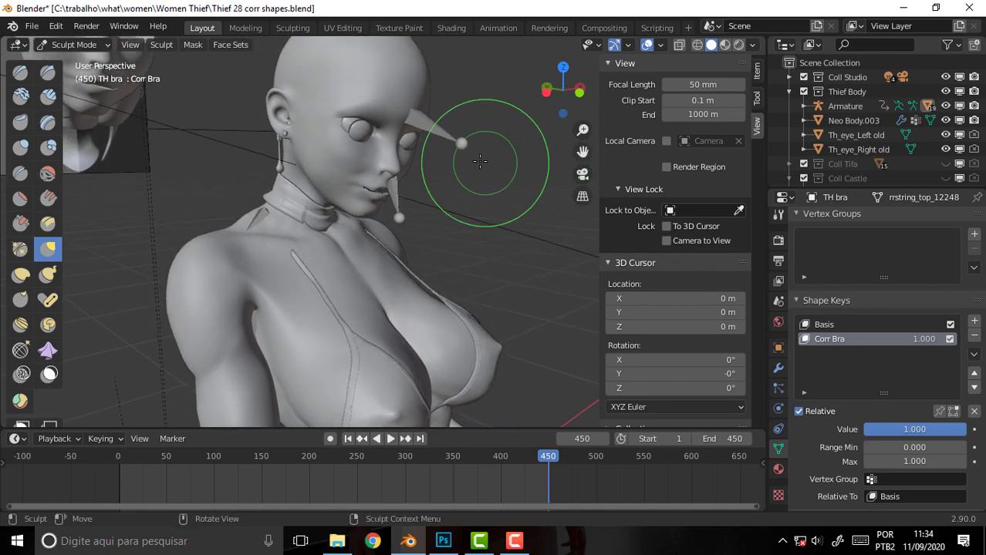
{"action": "mouse_move", "coordinate": [502, 165]}
{"action": "middle_mouse_down"}
{"action": "mouse_move", "coordinate": [585, 193]}
{"action": "mouse_move", "coordinate": [561, 189]}
{"action": "middle_mouse_up"}
{"action": "left_click", "coordinate": [76, 44]}
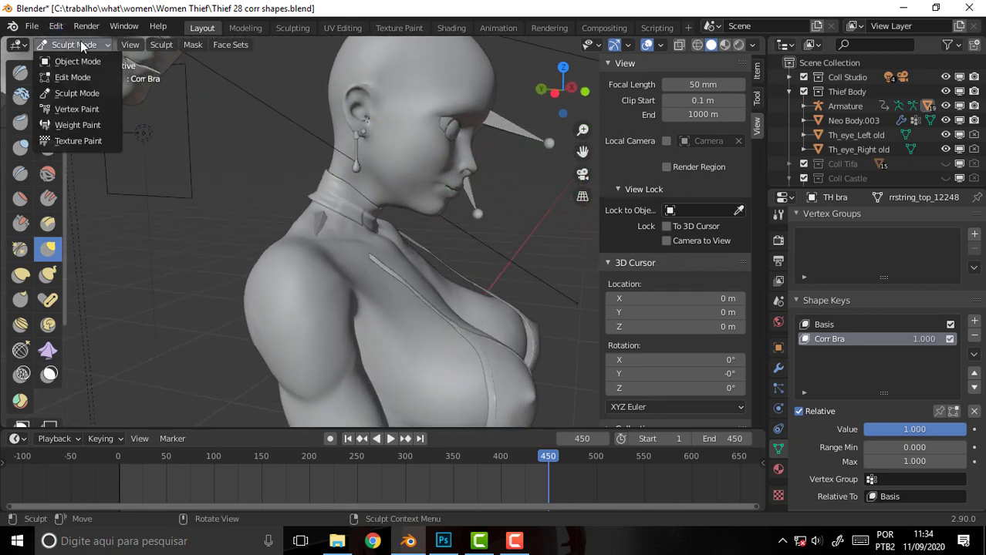
{"action": "left_click", "coordinate": [82, 79]}
{"action": "scroll", "coordinate": [430, 232], "scroll_direction": "up", "scroll_amount": 3}
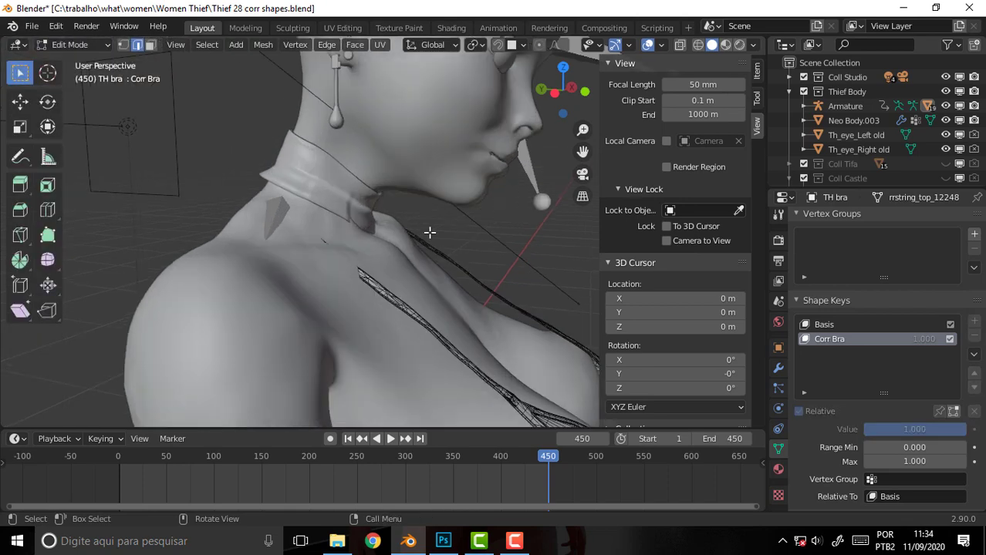
{"action": "middle_click_drag", "start_coordinate": [254, 192], "coordinate": [234, 186]}
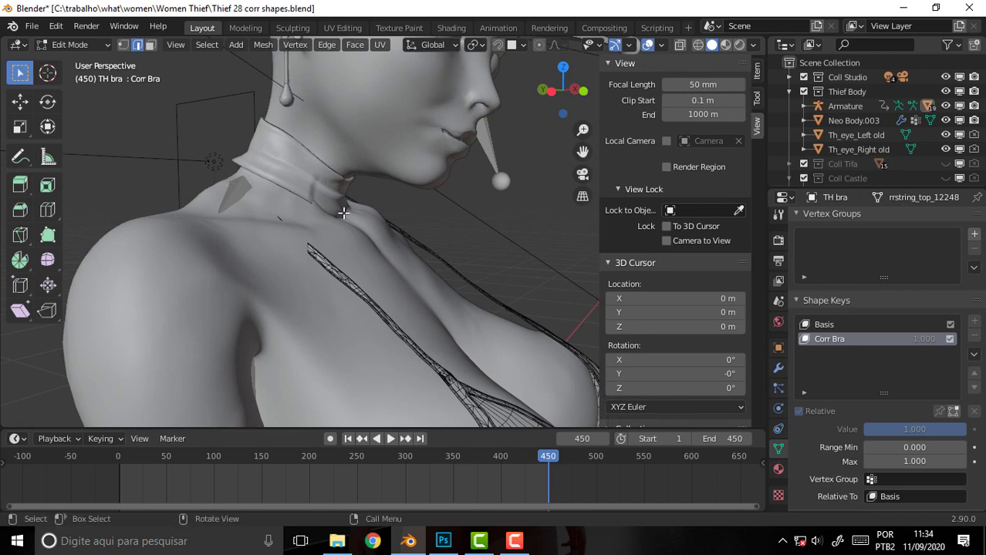
{"action": "scroll", "coordinate": [432, 216], "scroll_direction": "down", "scroll_amount": 3}
{"action": "scroll", "coordinate": [439, 217], "scroll_direction": "up", "scroll_amount": 2}
Try to hide the body around the straps by toggling Neo Body.003's visibility, and return the bra to Object Mode
{"action": "left_click", "coordinate": [946, 120]}
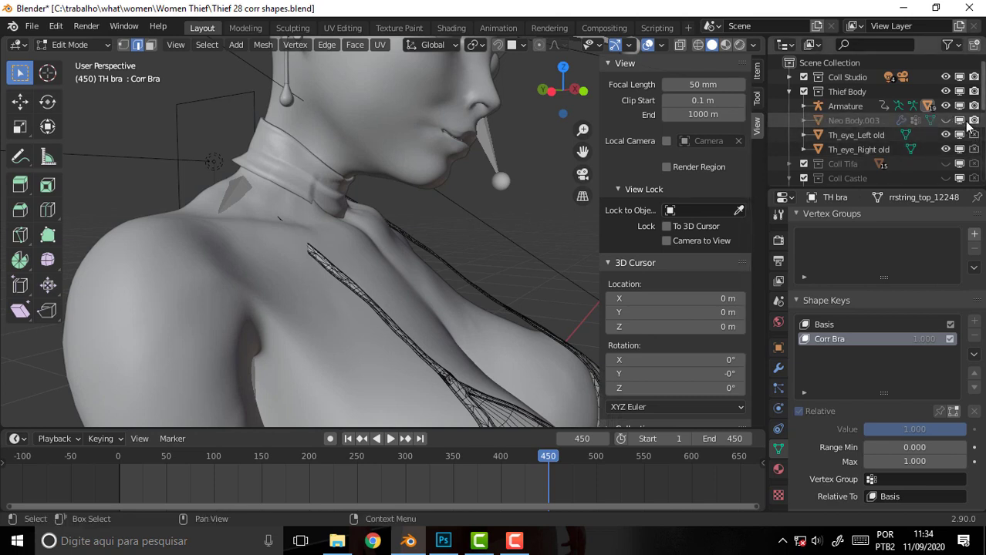
{"action": "left_click", "coordinate": [946, 121]}
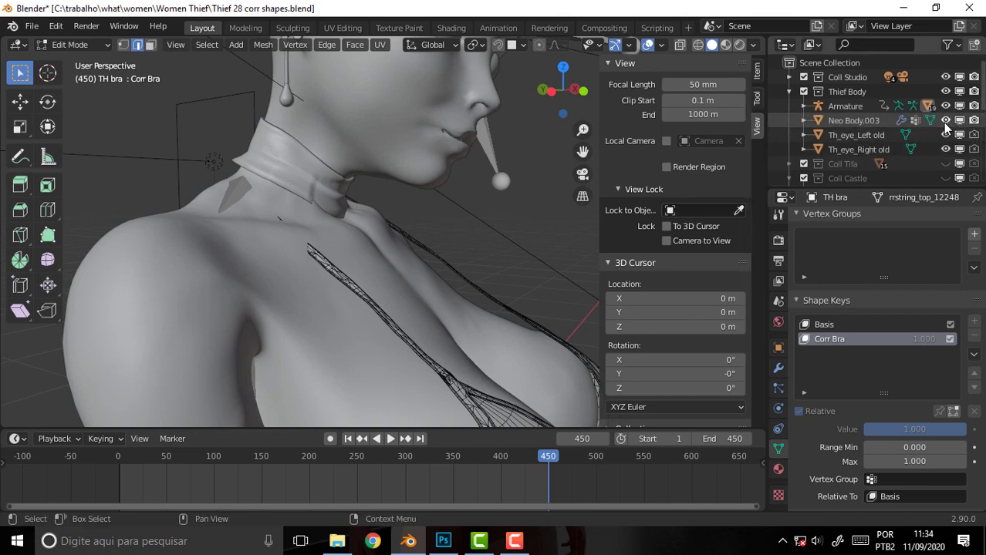
{"action": "scroll", "coordinate": [945, 139], "scroll_direction": "down", "scroll_amount": 5}
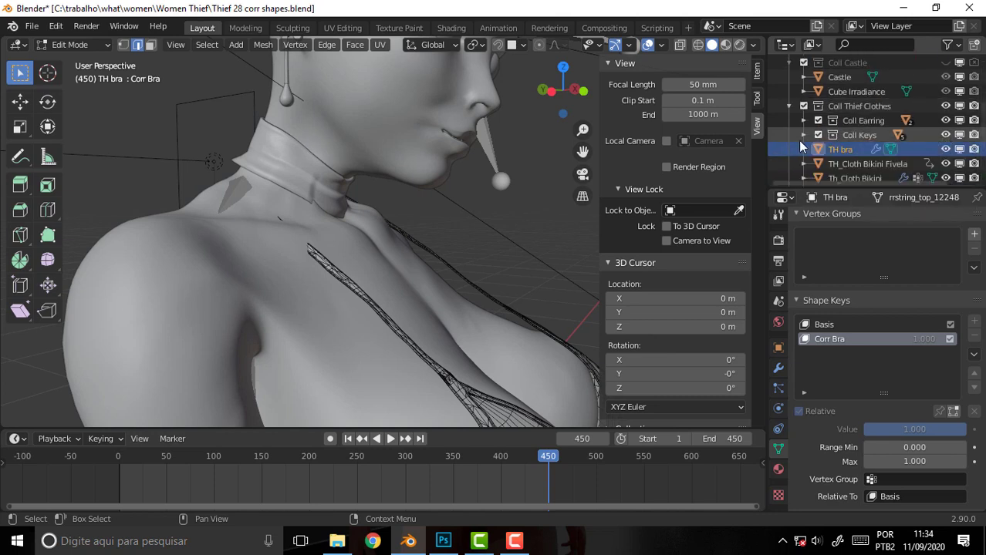
{"action": "scroll", "coordinate": [847, 138], "scroll_direction": "up", "scroll_amount": 5}
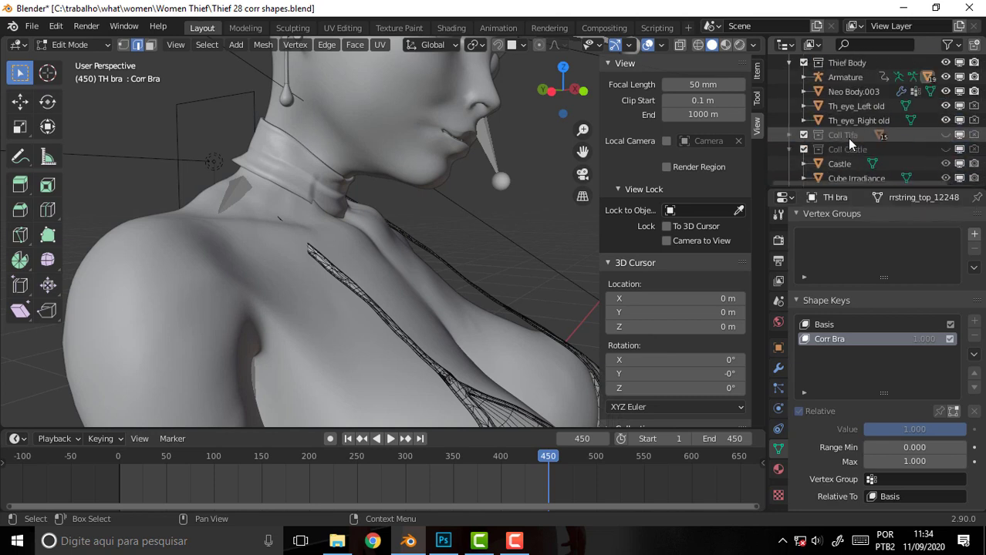
{"action": "left_click", "coordinate": [946, 91]}
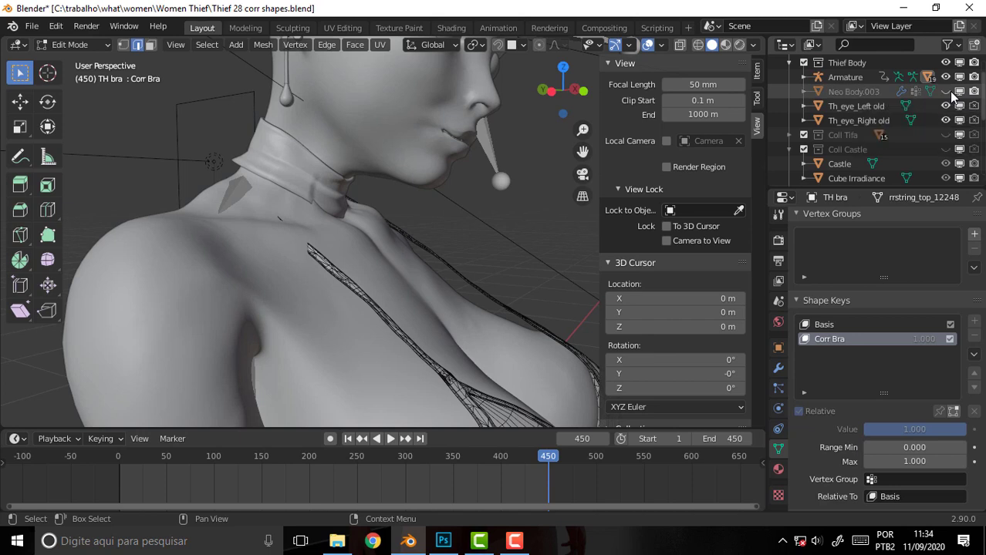
{"action": "left_click", "coordinate": [946, 91]}
{"action": "left_click", "coordinate": [77, 47]}
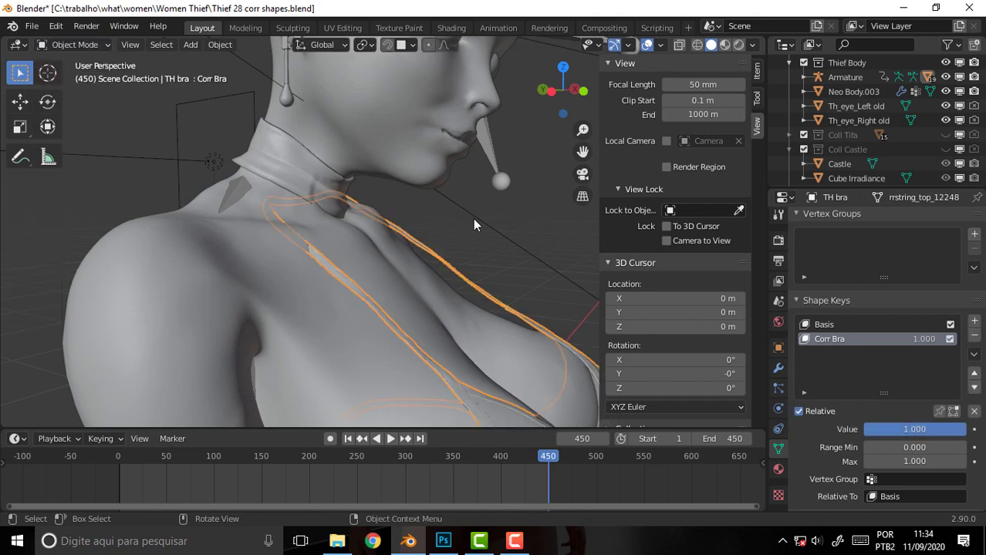
{"action": "left_click", "coordinate": [945, 91]}
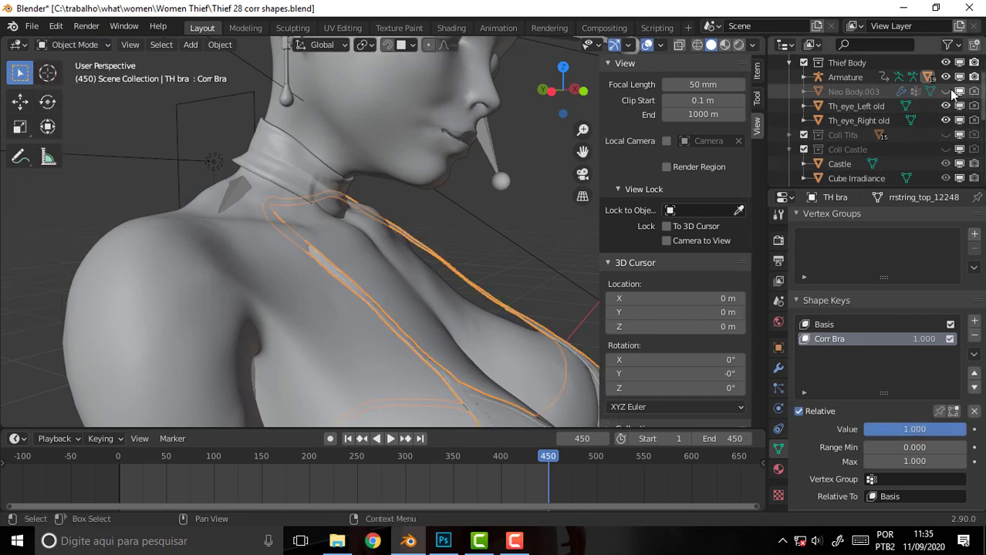
{"action": "left_click", "coordinate": [945, 91]}
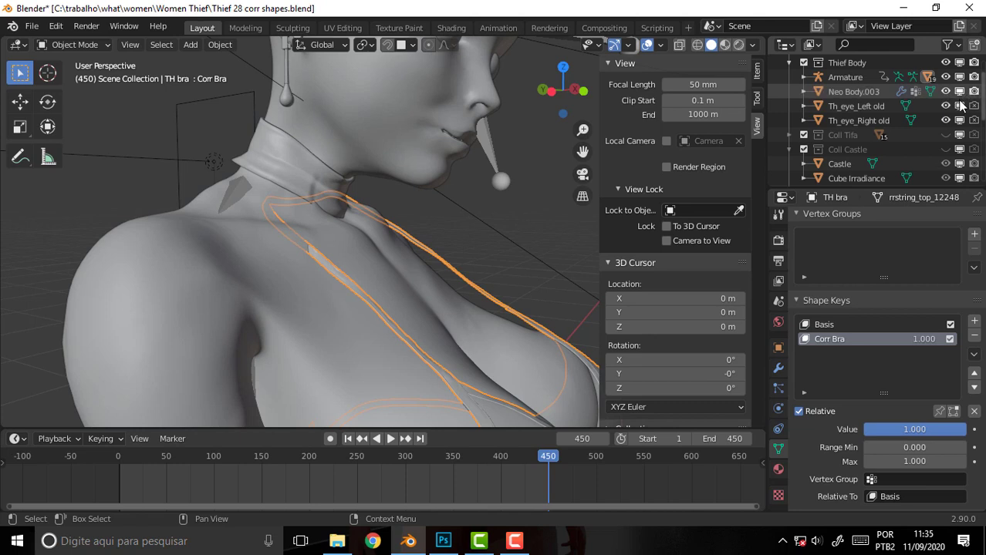
Find the body mesh Neo Body.002 inside the Armature hierarchy and hide it to expose the bra straps
{"action": "left_click", "coordinate": [195, 284]}
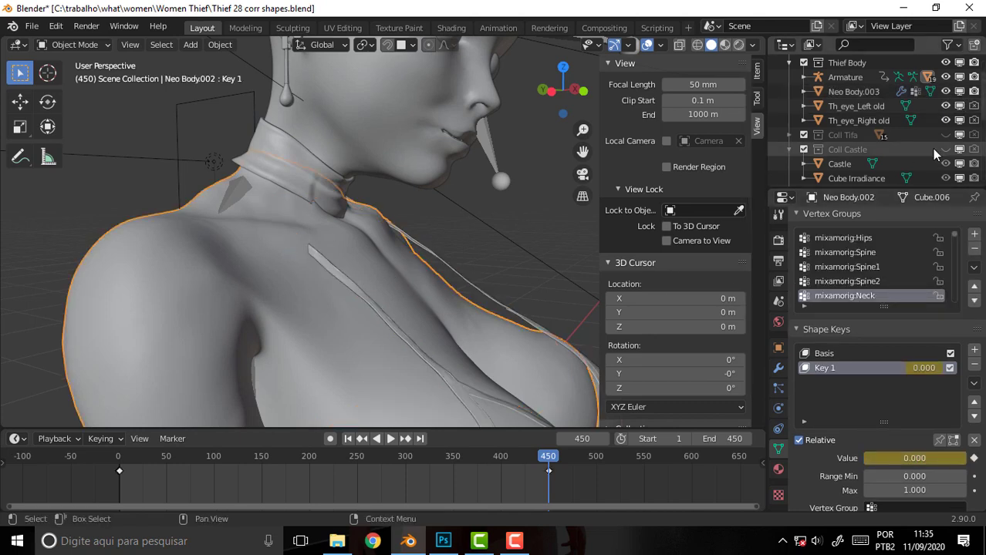
{"action": "left_click_drag", "start_coordinate": [879, 190], "coordinate": [879, 301]}
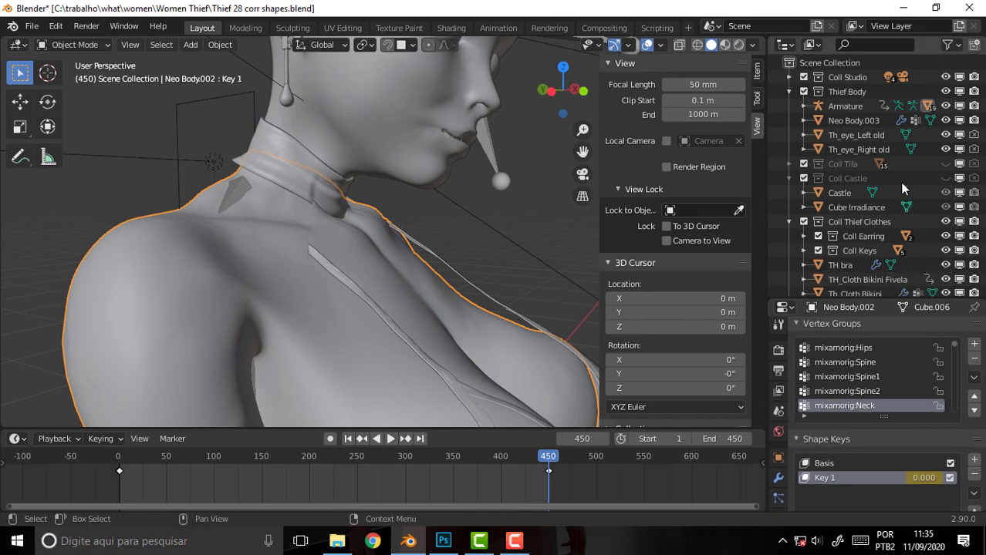
{"action": "scroll", "coordinate": [904, 181], "scroll_direction": "down", "scroll_amount": 3}
{"action": "scroll", "coordinate": [904, 180], "scroll_direction": "up", "scroll_amount": 3}
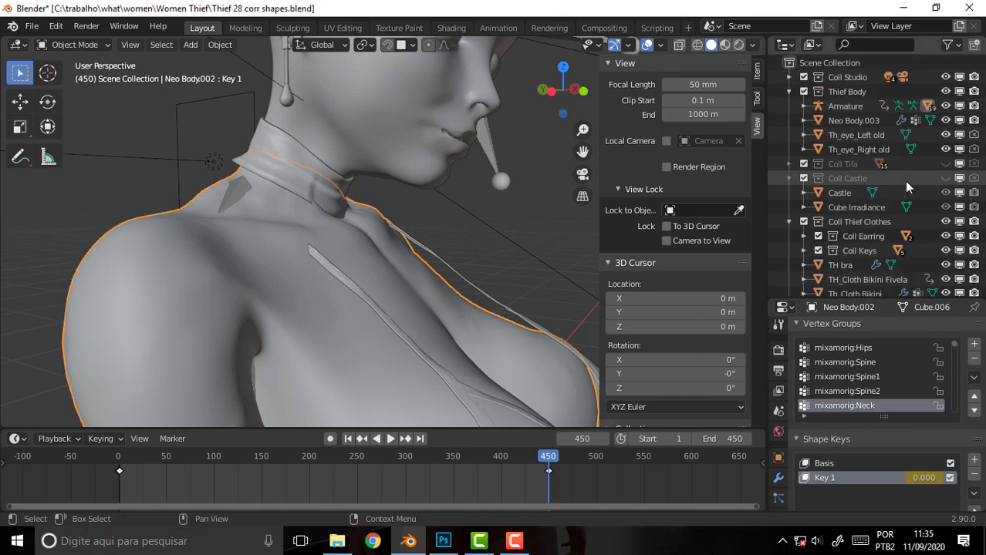
{"action": "left_click", "coordinate": [802, 106]}
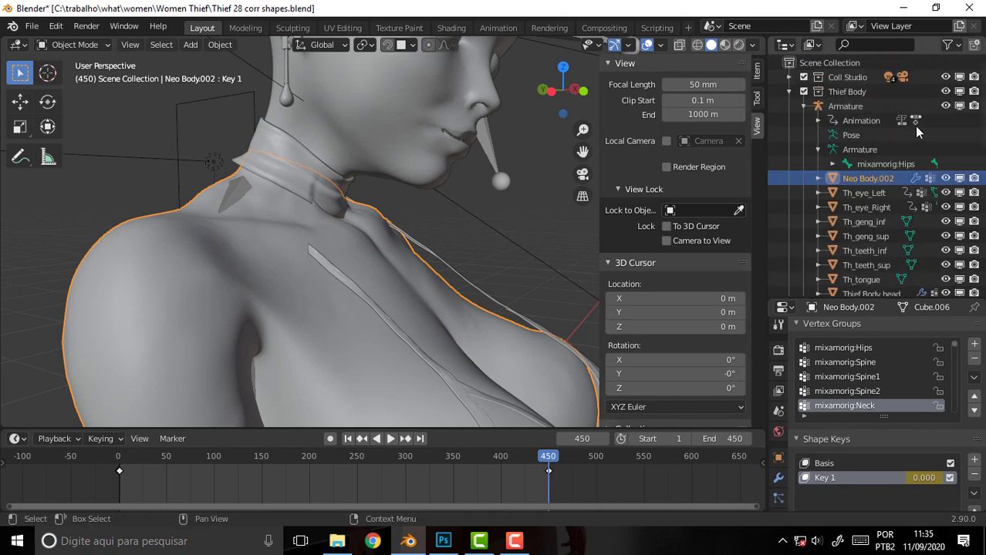
{"action": "left_click", "coordinate": [946, 179]}
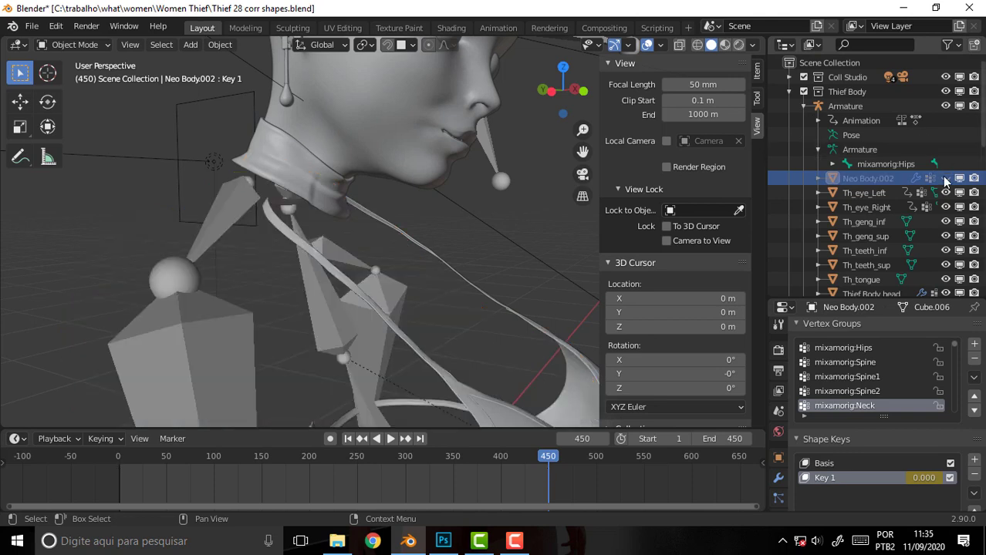
{"action": "left_click", "coordinate": [945, 178]}
{"action": "left_click", "coordinate": [946, 178]}
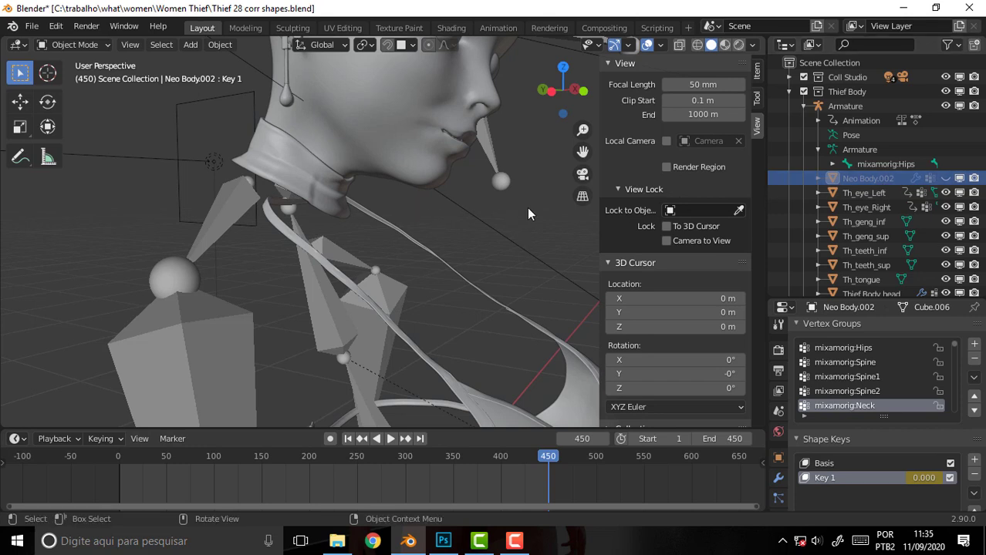
Select the bra and switch it to Edit Mode with the Corr Bra shape key active
{"action": "left_click", "coordinate": [269, 215]}
{"action": "left_click", "coordinate": [75, 43]}
{"action": "left_click", "coordinate": [68, 74]}
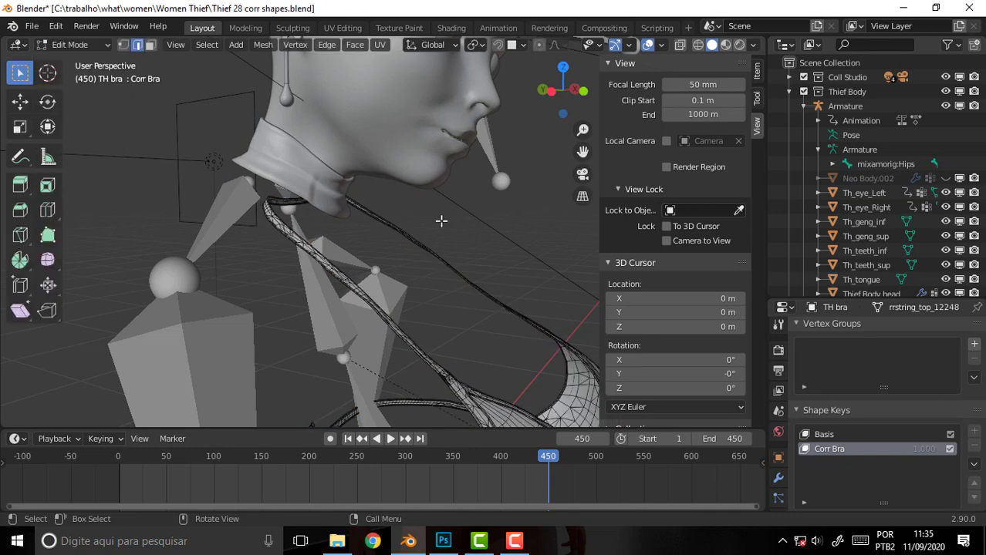
In face select mode, pick a face on the bra's strap at the back of the neck and grow the selection four times
{"action": "scroll", "coordinate": [441, 221], "scroll_direction": "up", "scroll_amount": 2}
{"action": "middle_click_drag", "start_coordinate": [440, 218], "coordinate": [426, 184]}
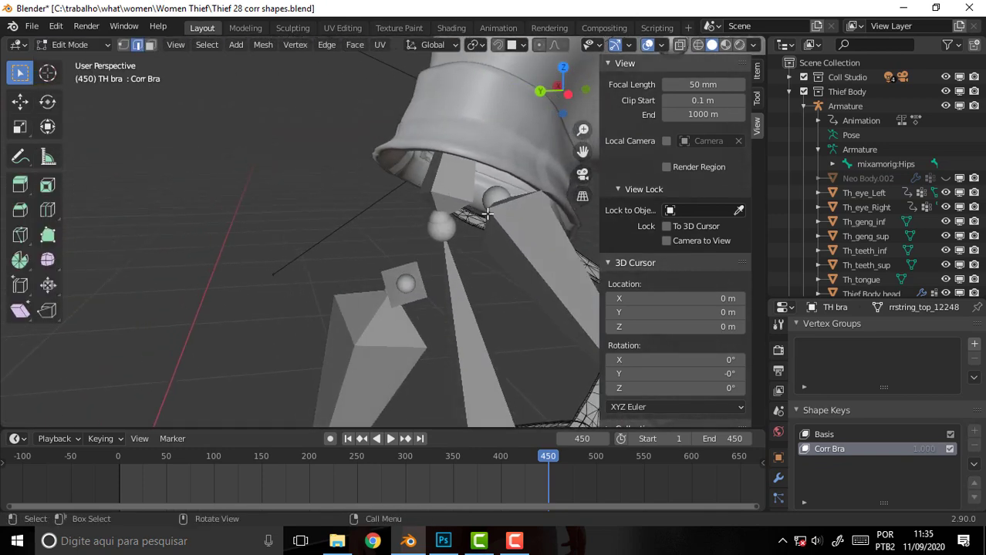
{"action": "scroll", "coordinate": [487, 215], "scroll_direction": "up", "scroll_amount": 2}
{"action": "left_click_drag", "start_coordinate": [583, 151], "coordinate": [349, 175]}
{"action": "middle_click_drag", "start_coordinate": [350, 176], "coordinate": [469, 199]}
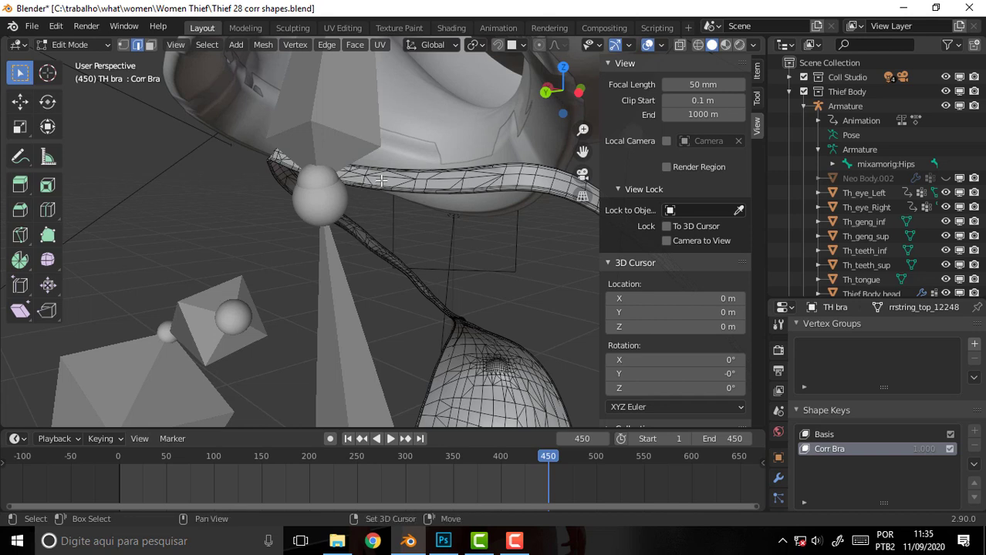
{"action": "left_click", "coordinate": [150, 44]}
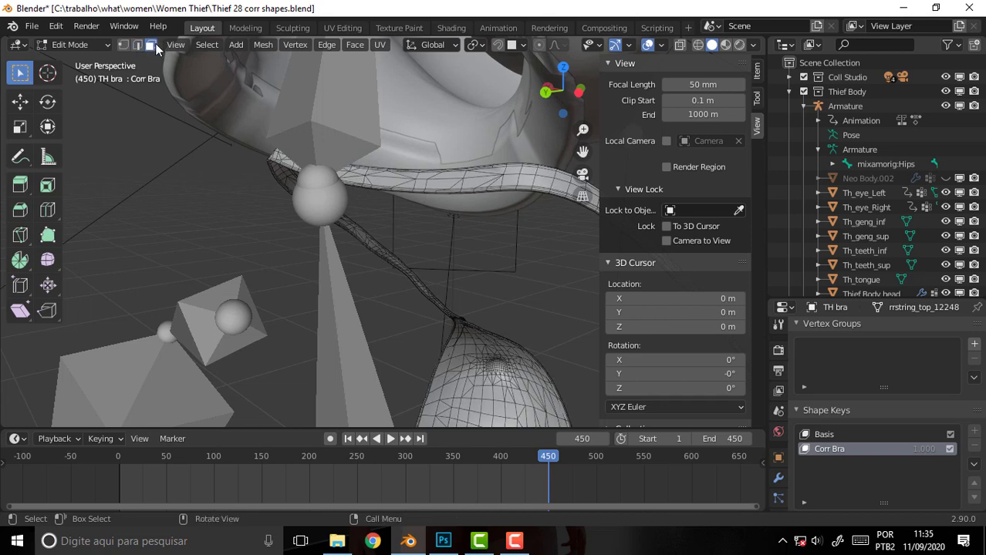
{"action": "left_click", "coordinate": [387, 183]}
{"action": "key", "text": "ctrl+KP_Add"}
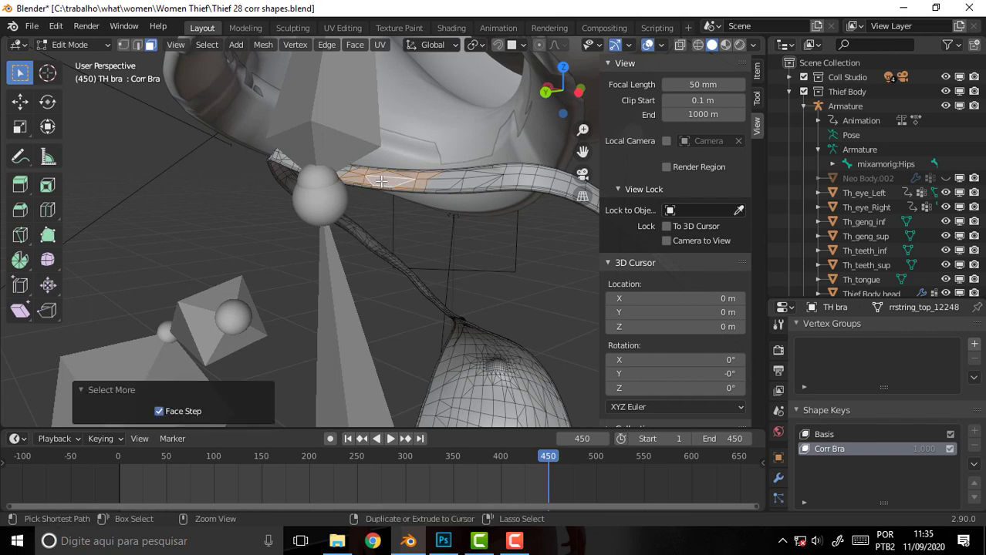
{"action": "key", "text": "ctrl+KP_Add"}
{"action": "key", "text": "ctrl+KP_Add"}
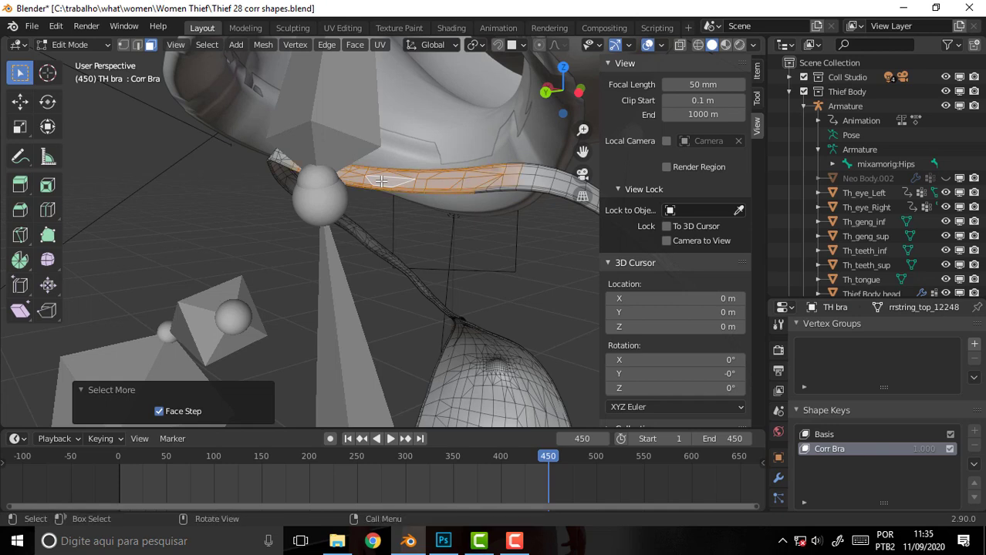
{"action": "key", "text": "ctrl+KP_Add"}
{"action": "middle_click_drag", "start_coordinate": [424, 160], "coordinate": [376, 152]}
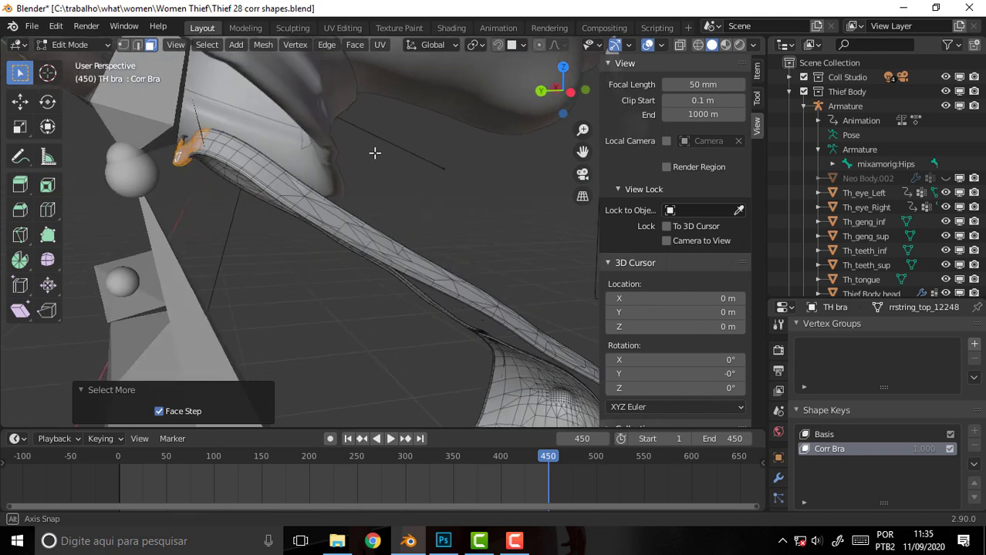
Enable proportional editing for the selected strap faces
{"action": "left_click", "coordinate": [539, 44]}
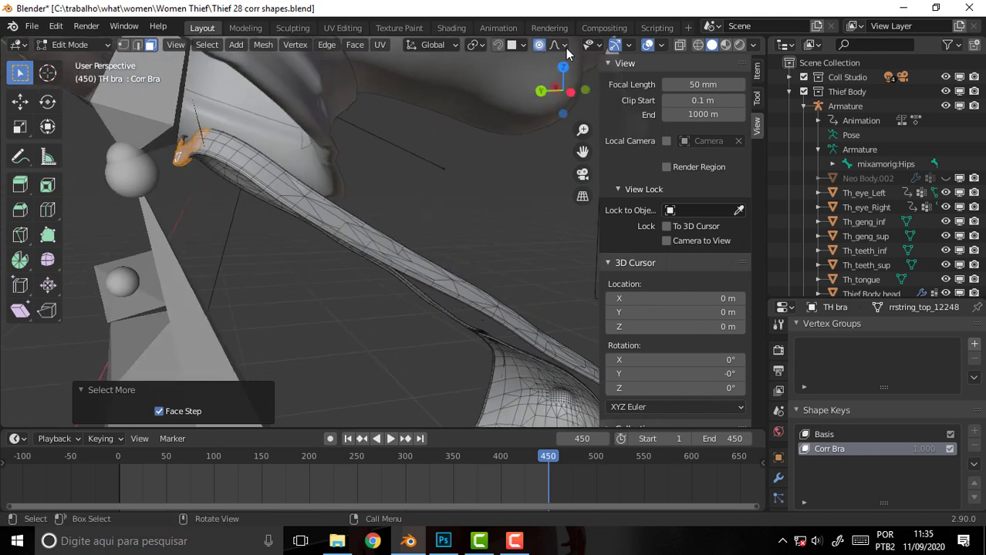
{"action": "left_click", "coordinate": [561, 46]}
{"action": "left_click_drag", "start_coordinate": [583, 148], "coordinate": [652, 206]}
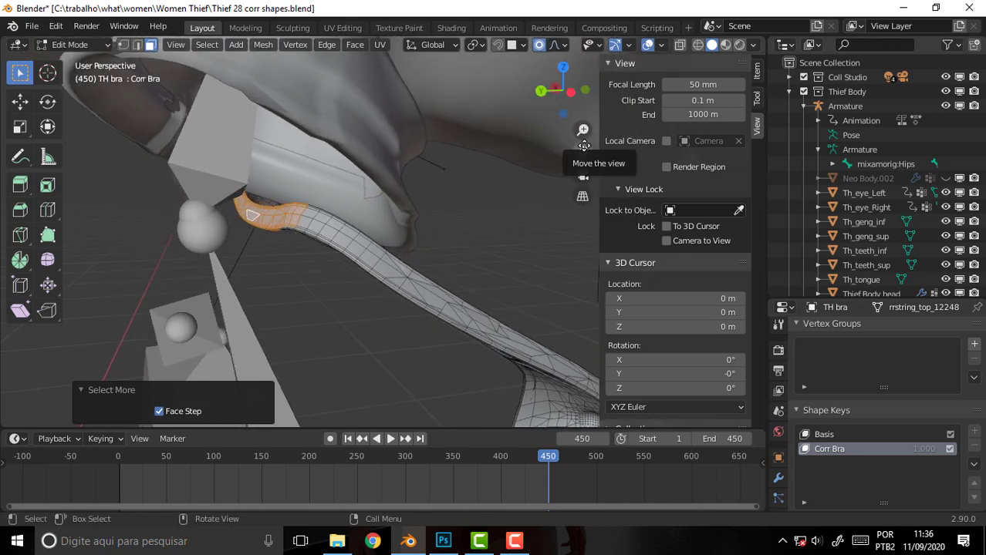
Try moving the strap faces about 0.045 m in Y and 0.015 m in Z with proportional size 0.29, and undo it
{"action": "key", "text": "KP_3"}
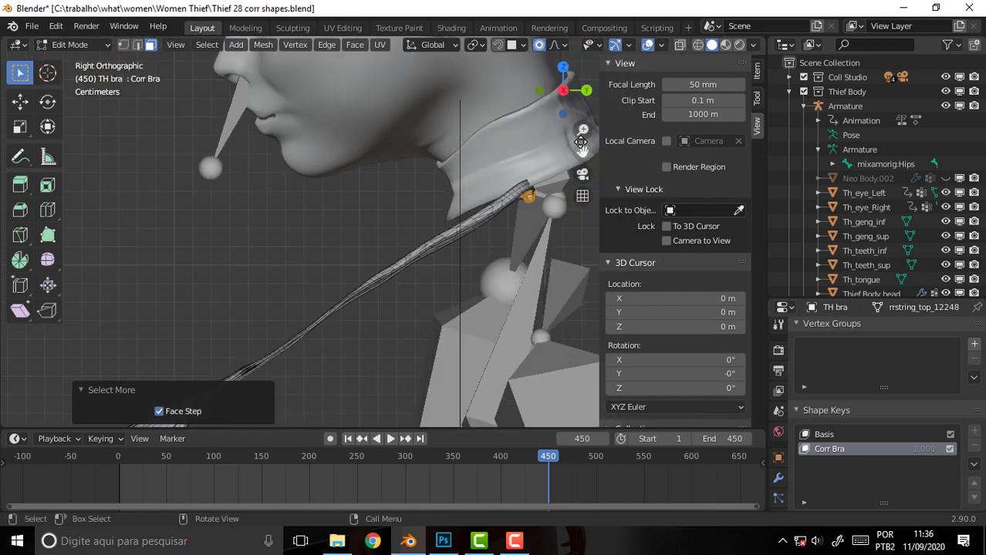
{"action": "left_click_drag", "start_coordinate": [582, 151], "coordinate": [485, 218]}
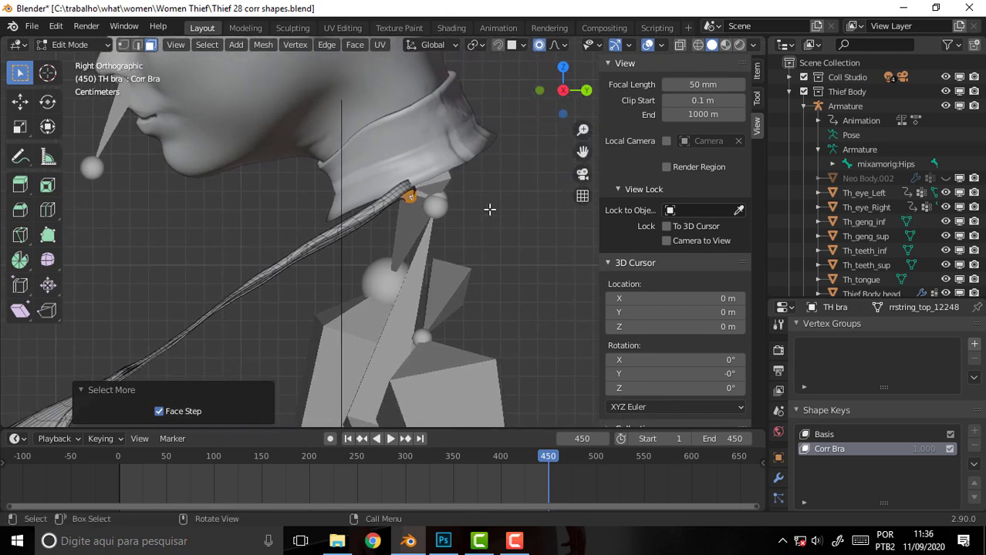
{"action": "key", "text": "g"}
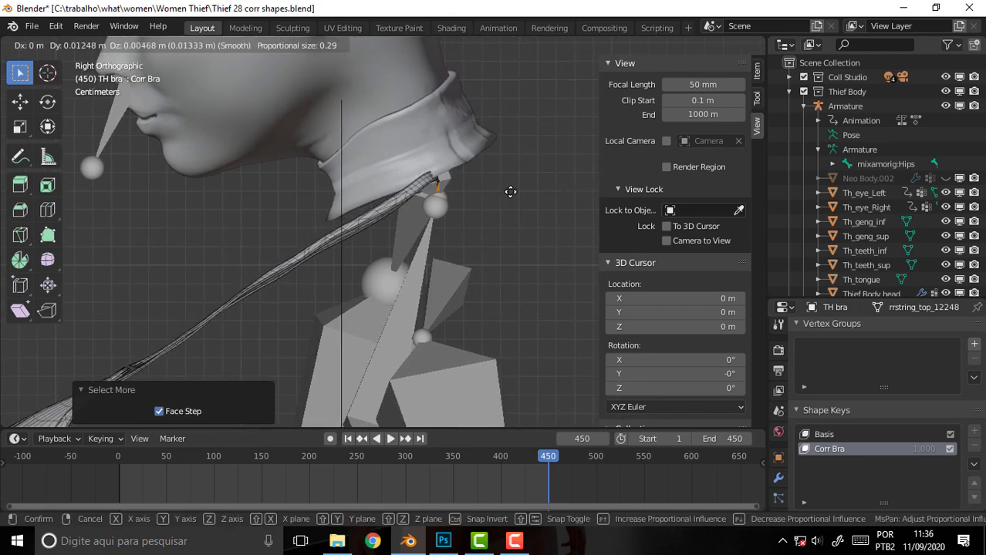
{"action": "left_click", "coordinate": [572, 171]}
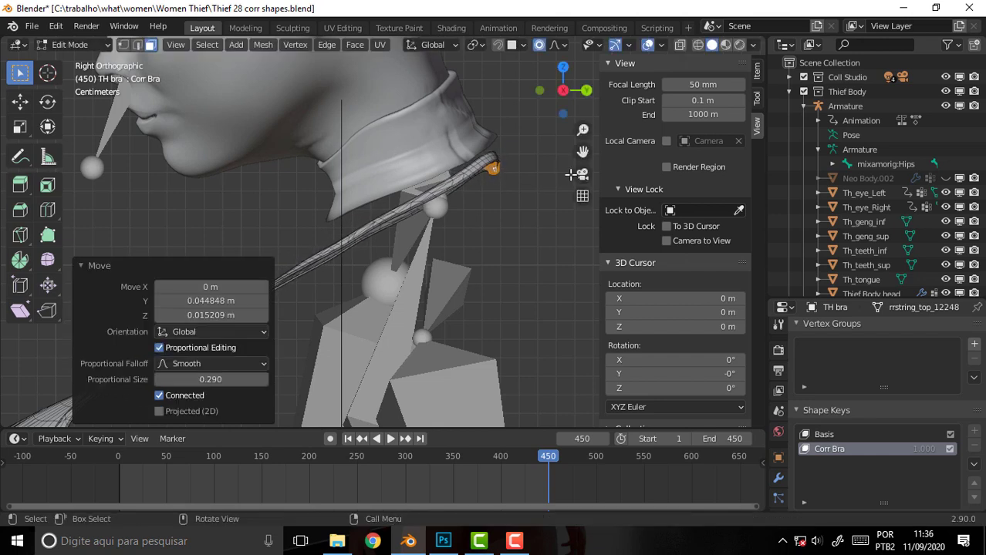
{"action": "scroll", "coordinate": [474, 224], "scroll_direction": "down", "scroll_amount": 3}
{"action": "middle_click_drag", "start_coordinate": [288, 226], "coordinate": [611, 226]}
{"action": "middle_click_drag", "start_coordinate": [527, 212], "coordinate": [495, 220]}
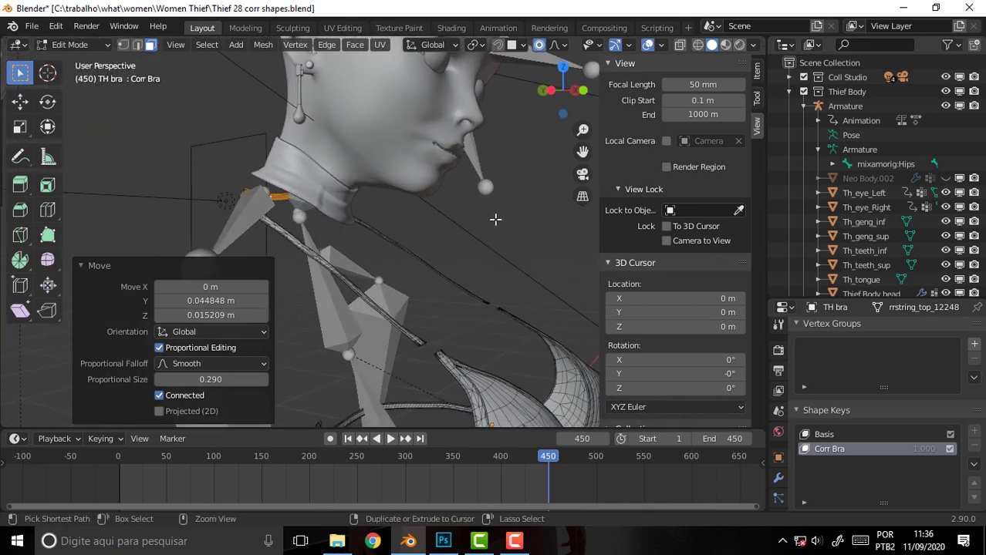
{"action": "key", "text": "ctrl+z"}
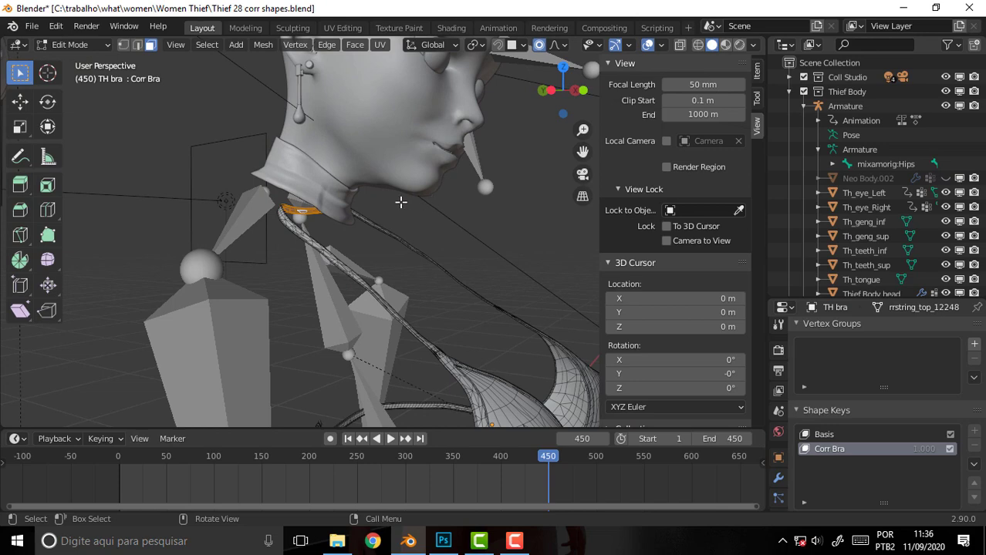
Start moving the strap faces behind the neck and reduce the proportional size to about 0.10
{"action": "middle_click_drag", "start_coordinate": [413, 209], "coordinate": [465, 211]}
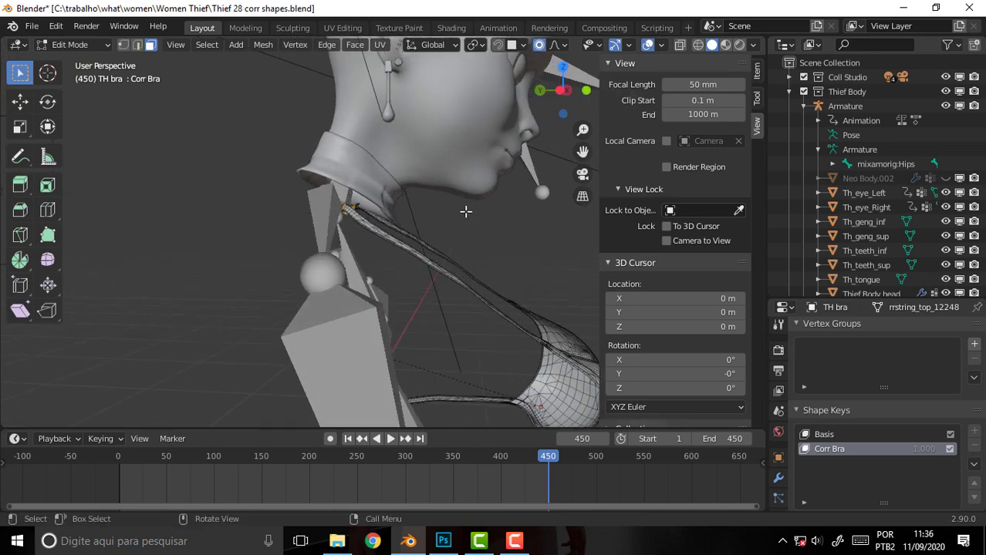
{"action": "key", "text": "g"}
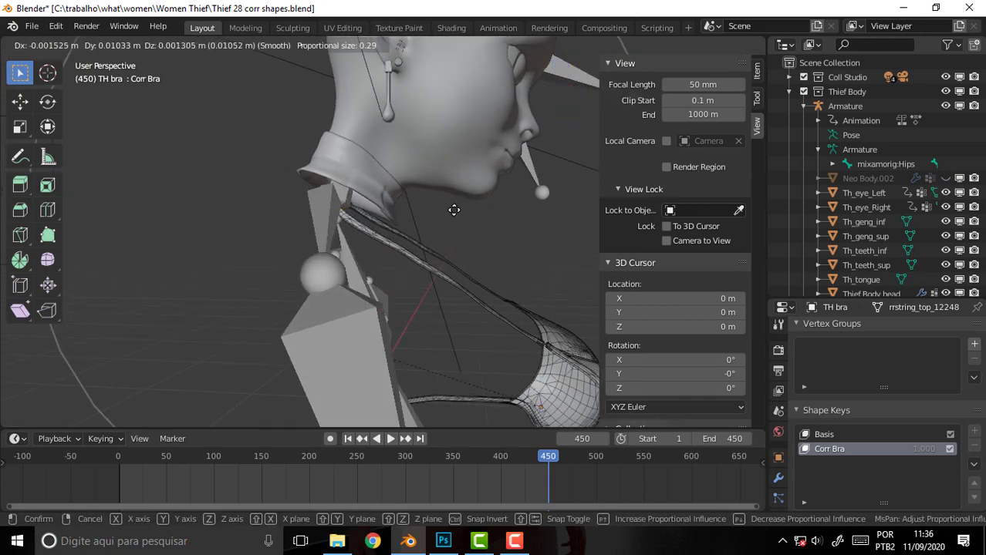
{"action": "scroll", "coordinate": [454, 207], "scroll_direction": "down", "scroll_amount": 20}
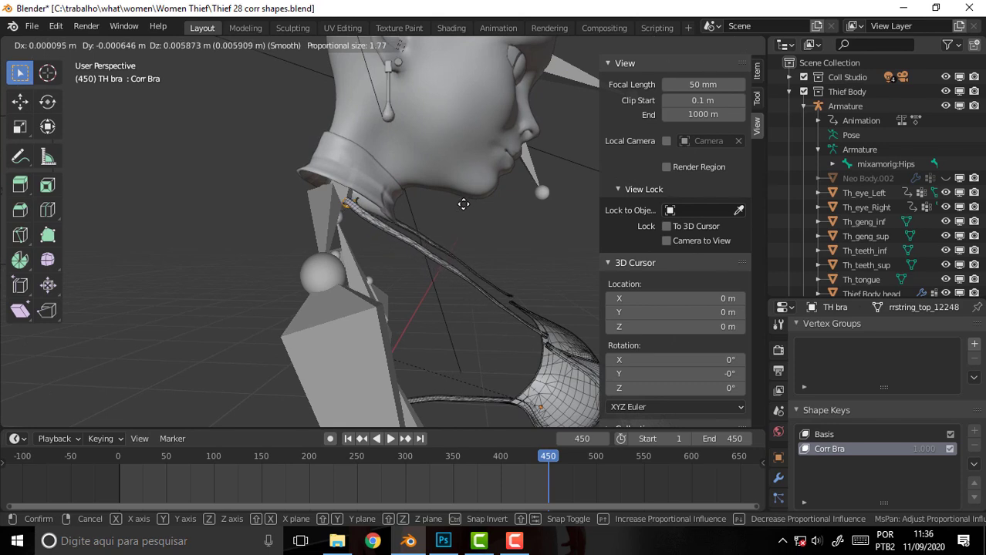
{"action": "scroll", "coordinate": [468, 204], "scroll_direction": "up", "scroll_amount": 20}
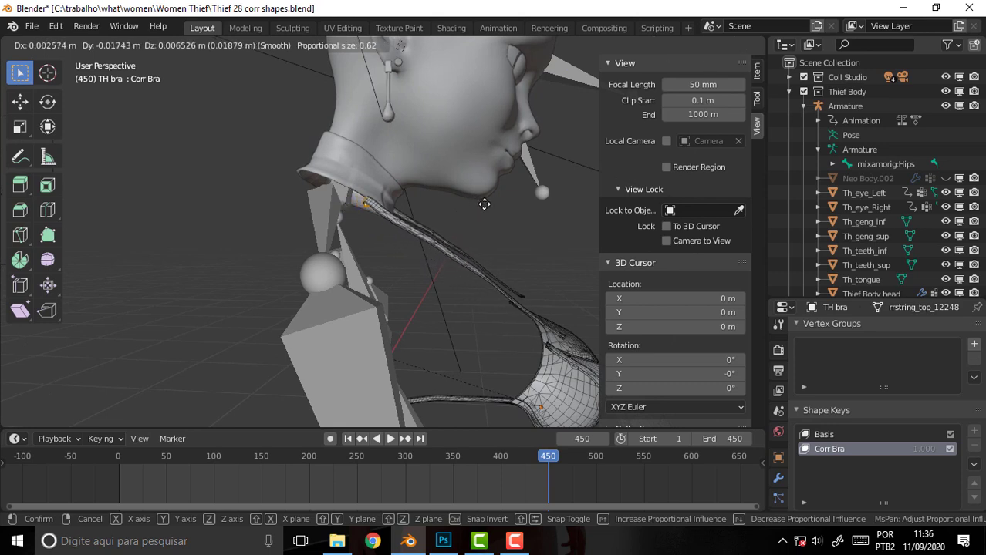
{"action": "scroll", "coordinate": [487, 205], "scroll_direction": "up", "scroll_amount": 11}
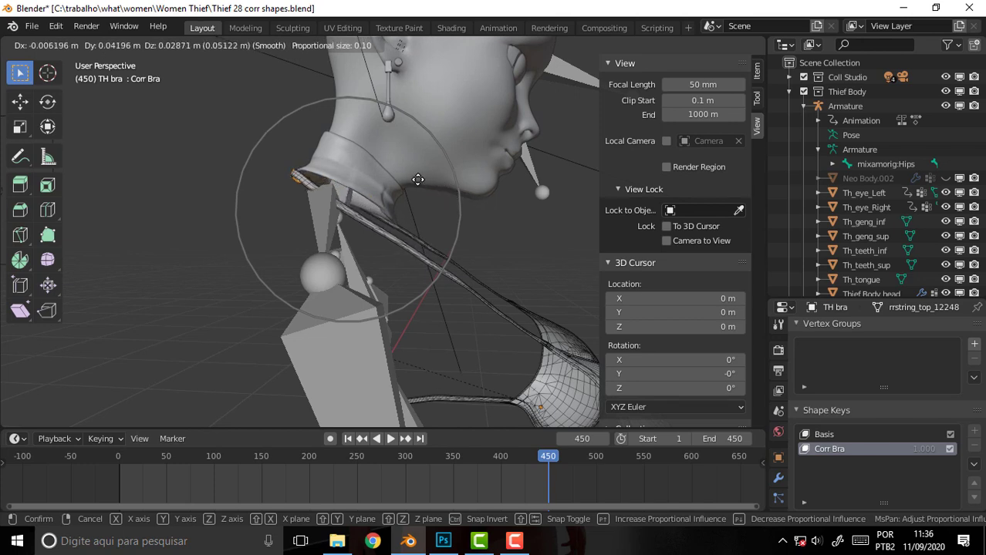
Try moving the strap faces about 0.052 m along Y and raising them along Z, and undo the change
{"action": "key", "text": "z"}
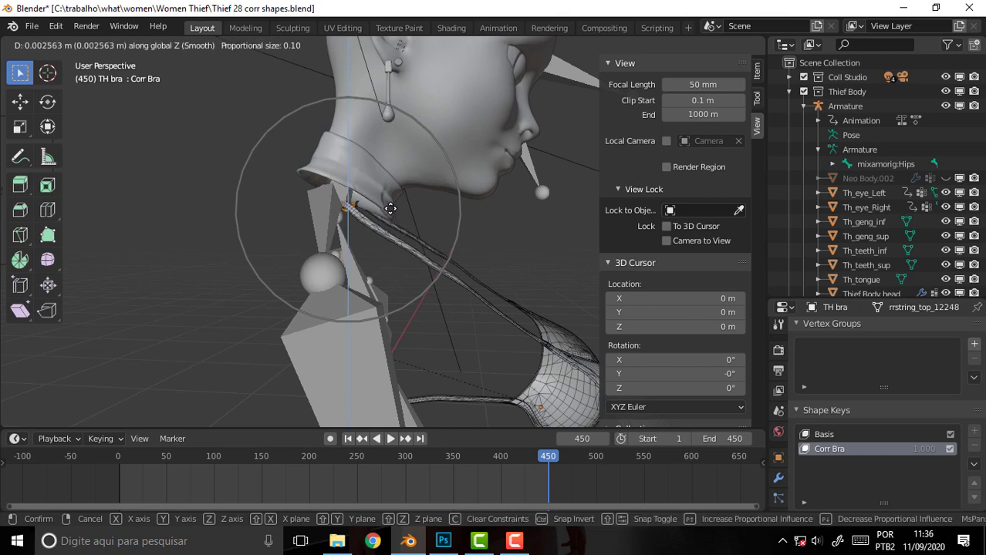
{"action": "key", "text": "y"}
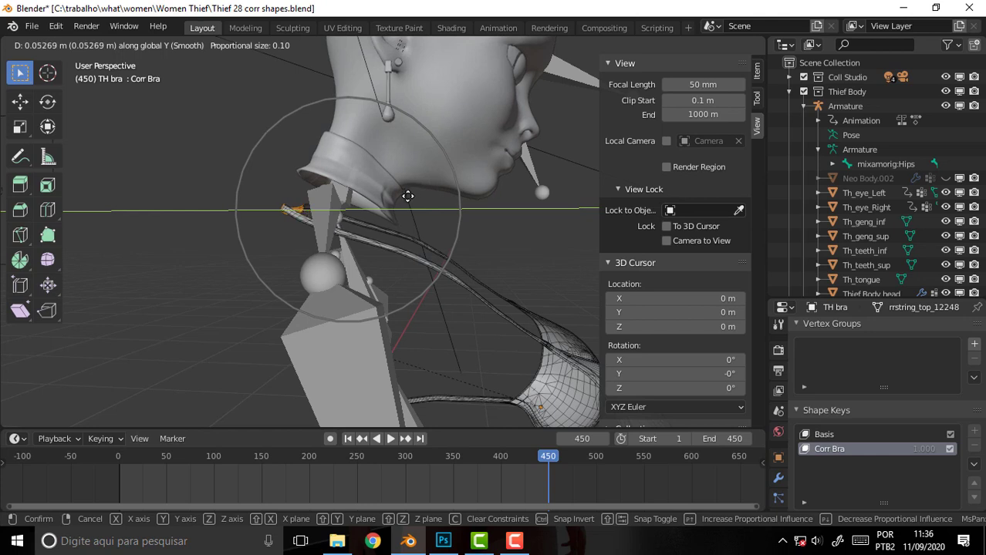
{"action": "left_click", "coordinate": [408, 196]}
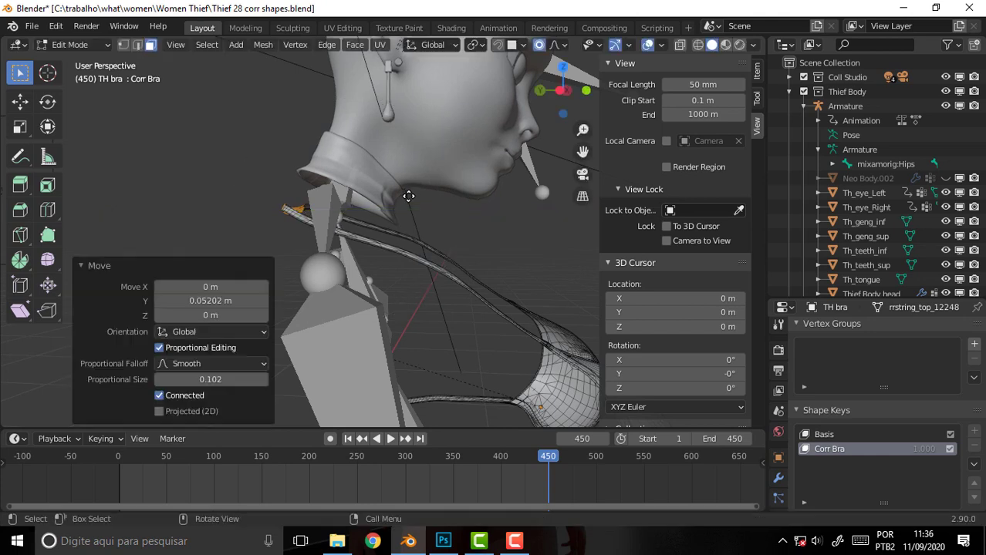
{"action": "key", "text": "g"}
{"action": "key", "text": "z"}
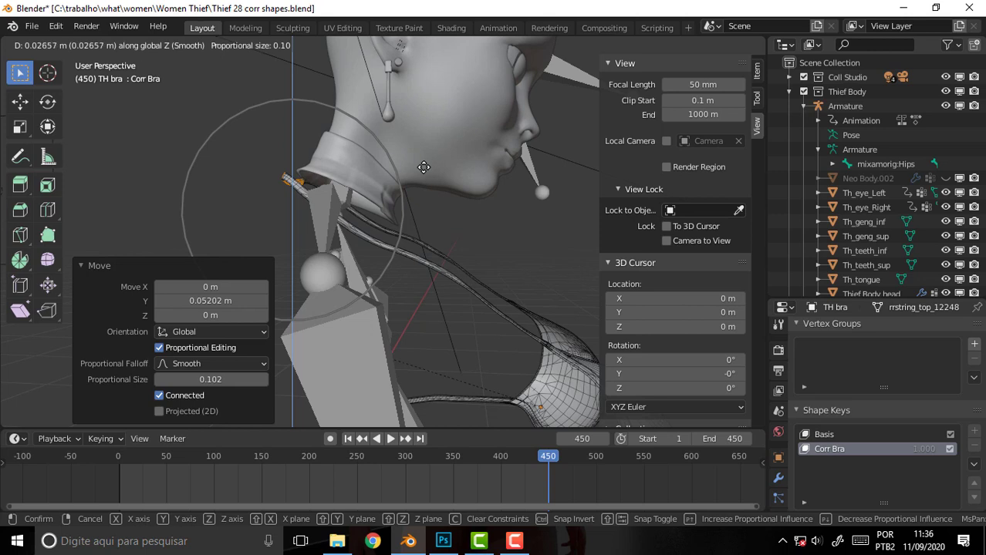
{"action": "key", "text": "Escape"}
{"action": "key", "text": "ctrl+z"}
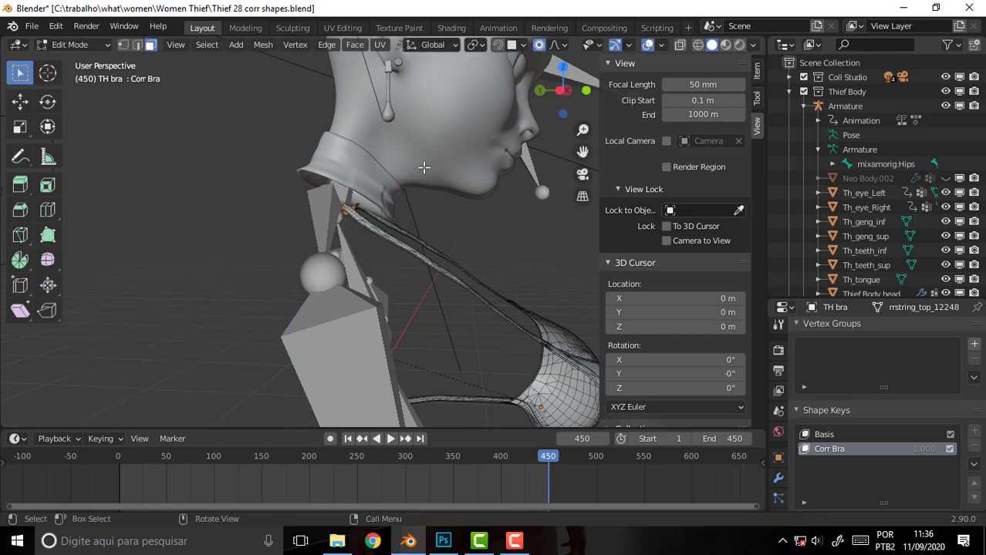
In the right orthographic view, move the strap faces about 0.053 m in Y and 0.025 m in Z, and clear the selection
{"action": "key", "text": "KP_3"}
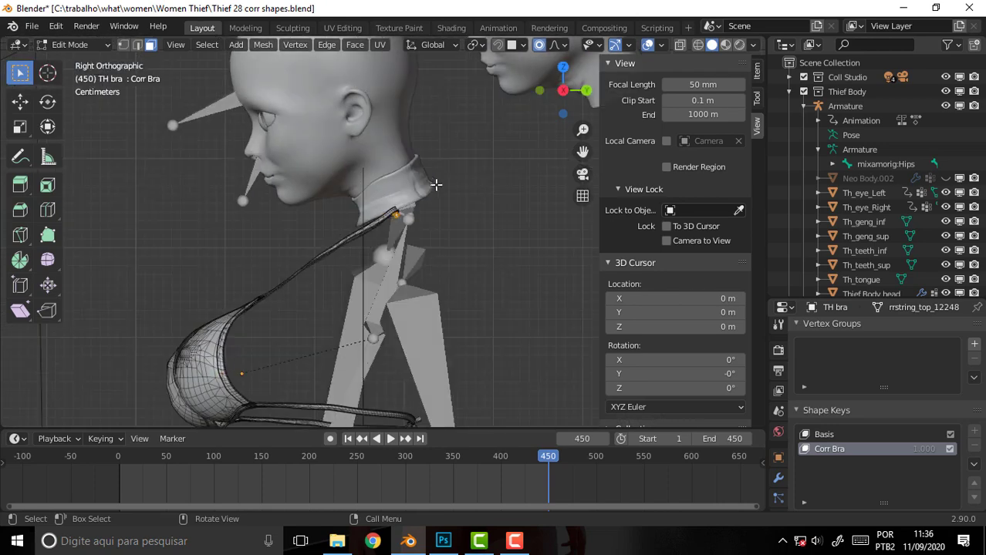
{"action": "key", "text": "g"}
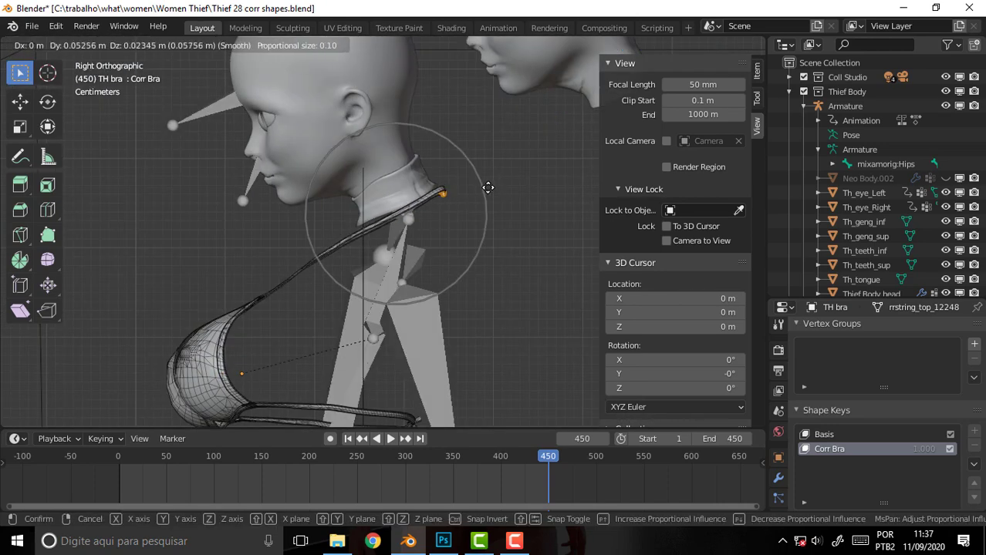
{"action": "left_click", "coordinate": [488, 186]}
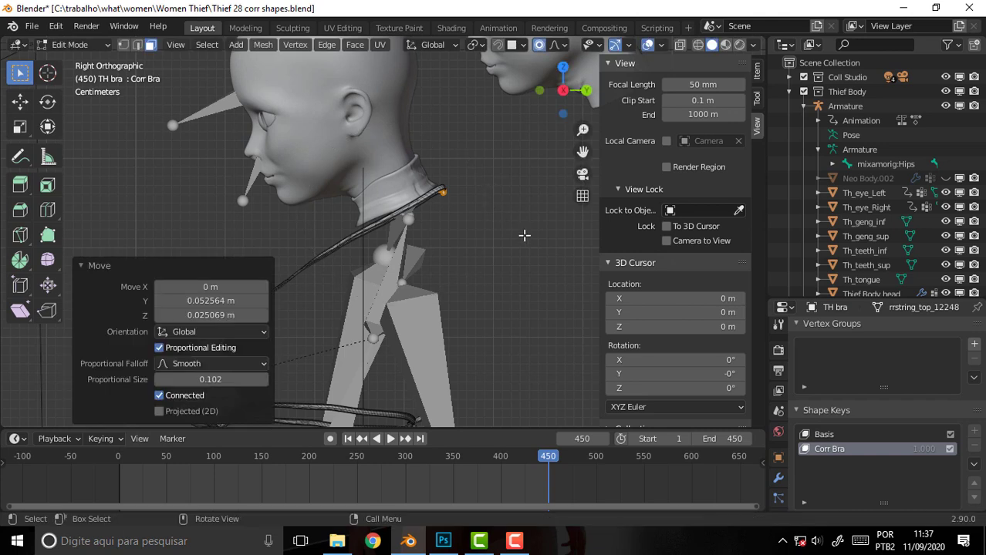
{"action": "key", "text": "ctrl+z"}
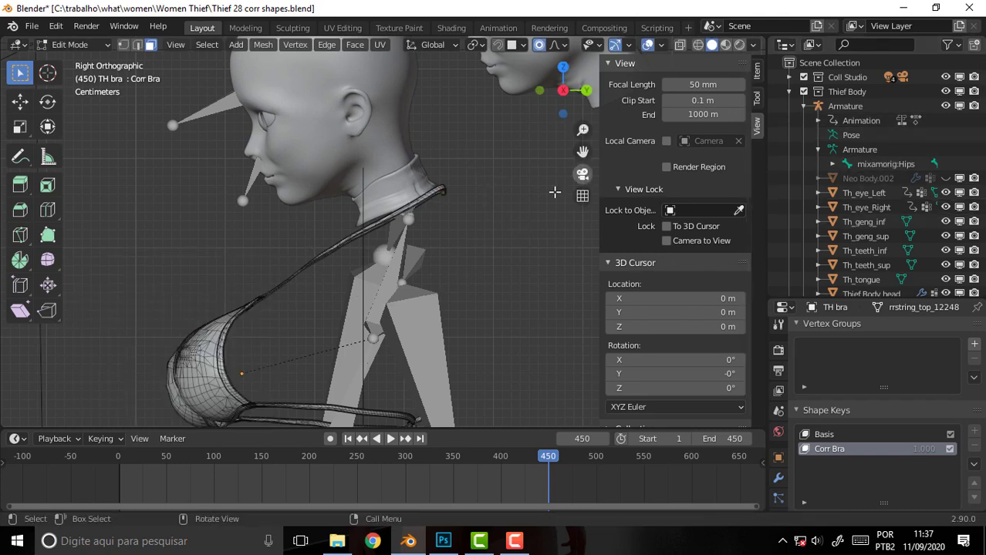
Return the bra to Object Mode and unhide the body mesh Neo Body.002 to check the straps against it
{"action": "left_click", "coordinate": [97, 48]}
{"action": "left_click", "coordinate": [108, 66]}
{"action": "middle_click_drag", "start_coordinate": [225, 260], "coordinate": [229, 268]}
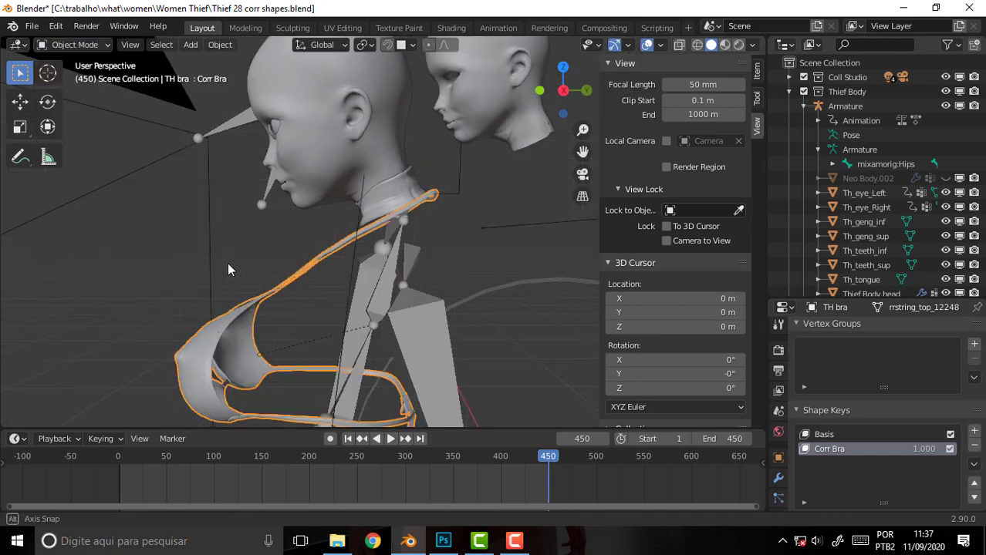
{"action": "scroll", "coordinate": [416, 289], "scroll_direction": "up", "scroll_amount": 3}
{"action": "middle_click_drag", "start_coordinate": [416, 288], "coordinate": [473, 239]}
{"action": "scroll", "coordinate": [475, 239], "scroll_direction": "down", "scroll_amount": 2}
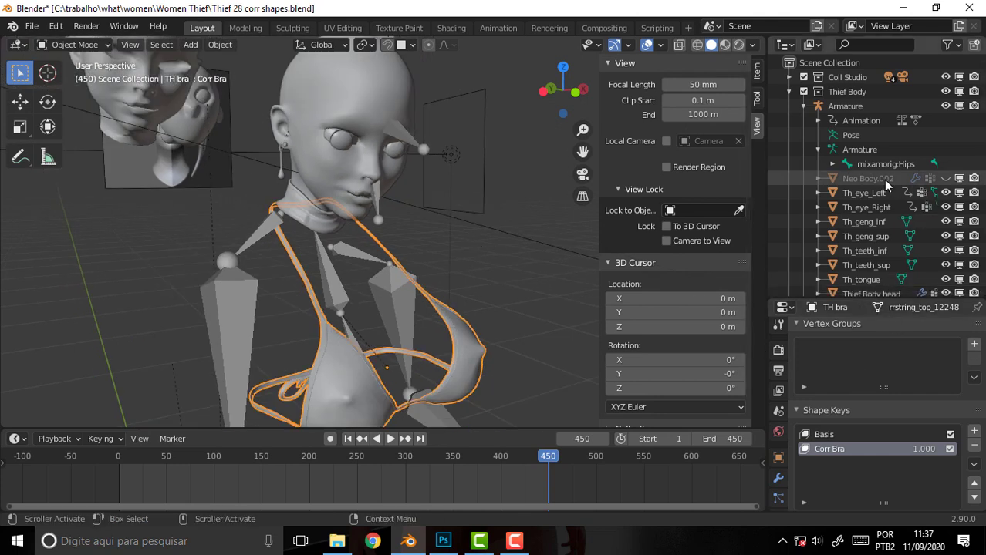
{"action": "left_click", "coordinate": [945, 178]}
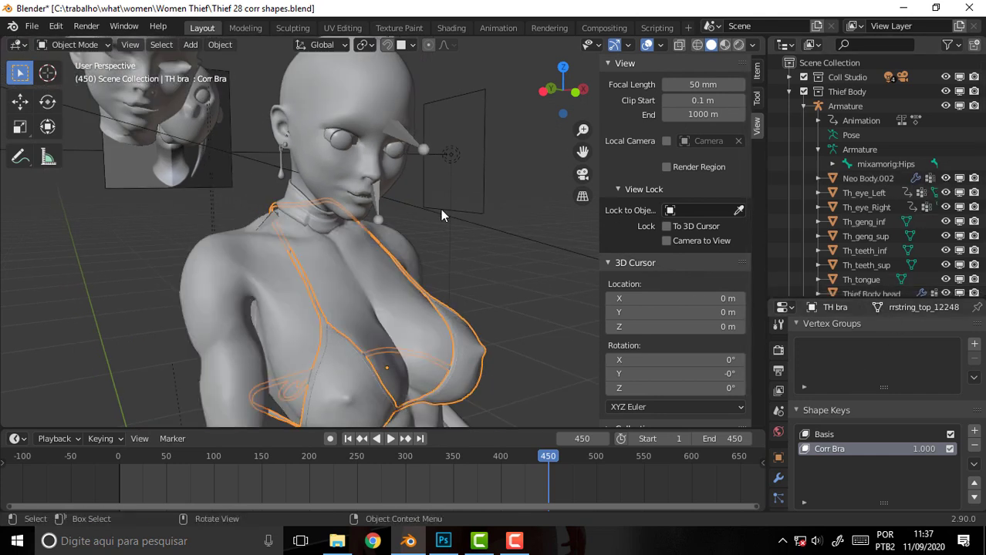
{"action": "middle_click_drag", "start_coordinate": [440, 209], "coordinate": [480, 206]}
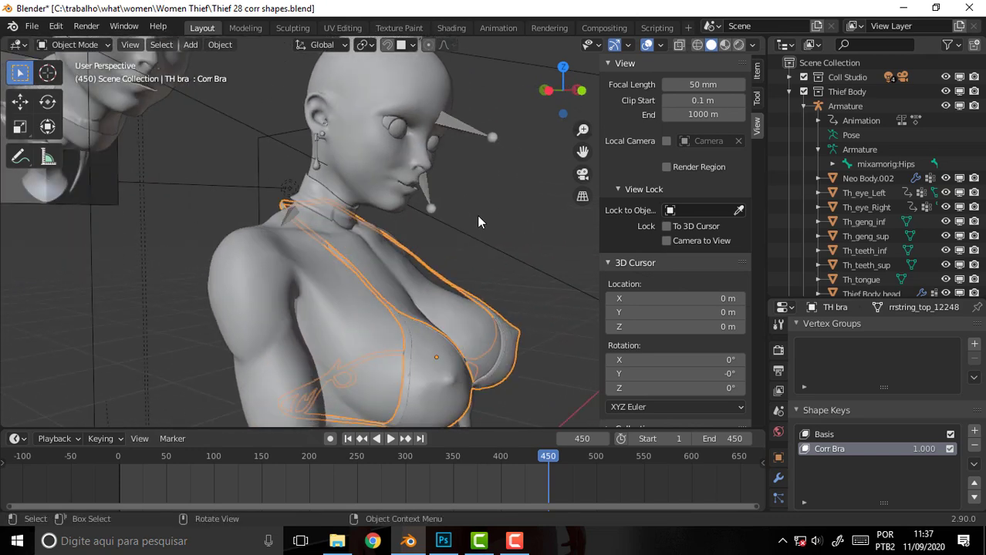
Switch the bra back to Edit Mode and inspect its neck straps against the body from back and front
{"action": "left_click", "coordinate": [85, 44]}
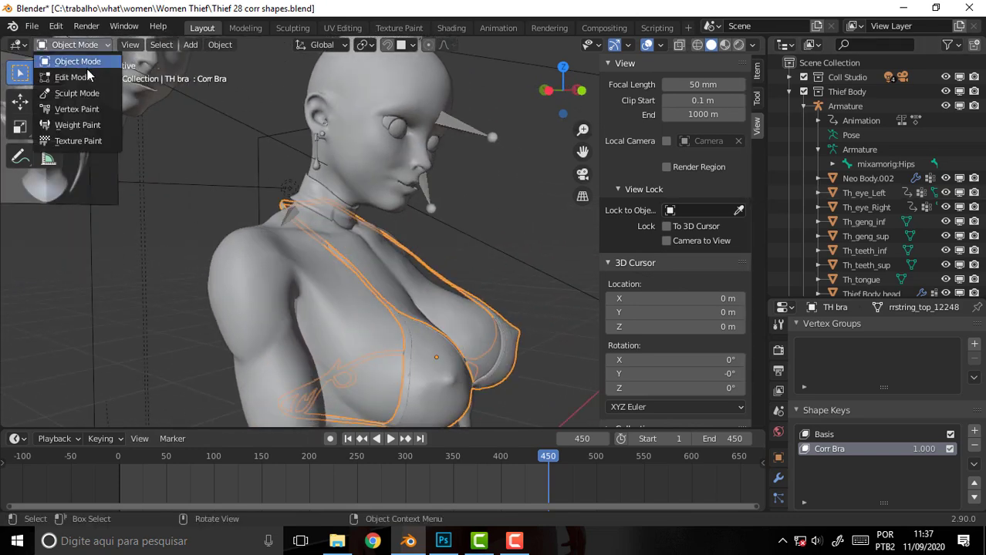
{"action": "left_click", "coordinate": [77, 77]}
{"action": "middle_click_drag", "start_coordinate": [427, 180], "coordinate": [532, 187]}
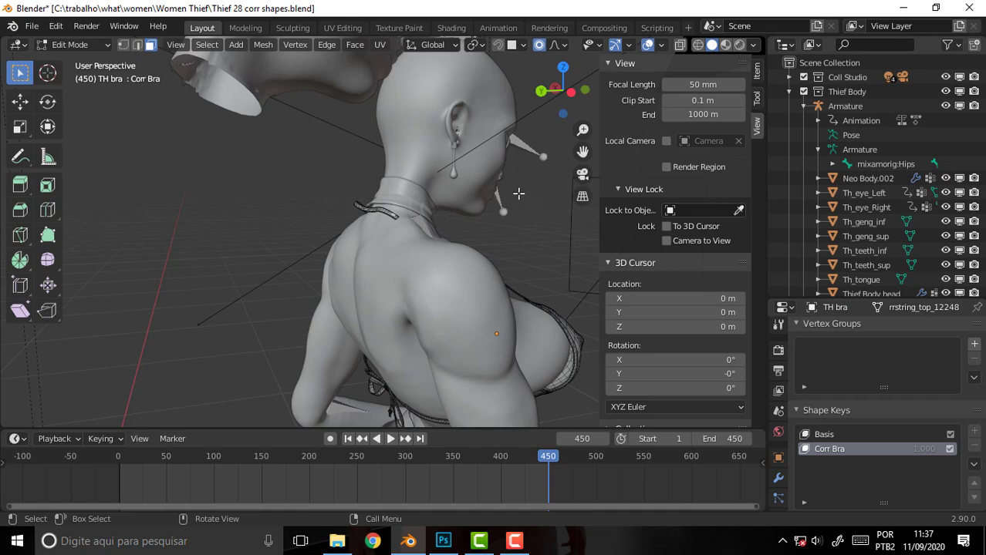
{"action": "middle_click_drag", "start_coordinate": [519, 193], "coordinate": [400, 201]}
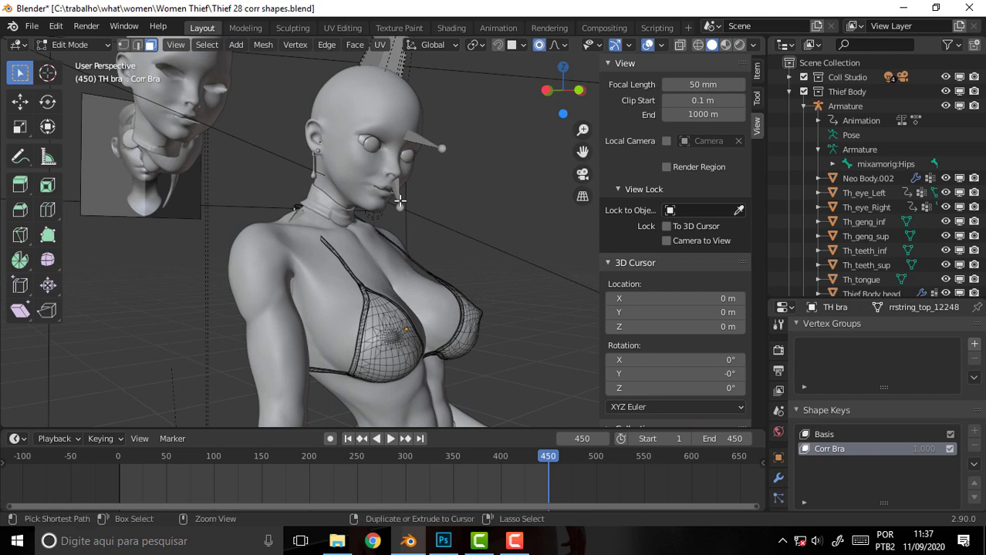
Expand the face selection on the strap behind the neck, raise it about 0.012 m along Z with proportional editing, and clear the selection
{"action": "key", "text": "ctrl+KP_Add"}
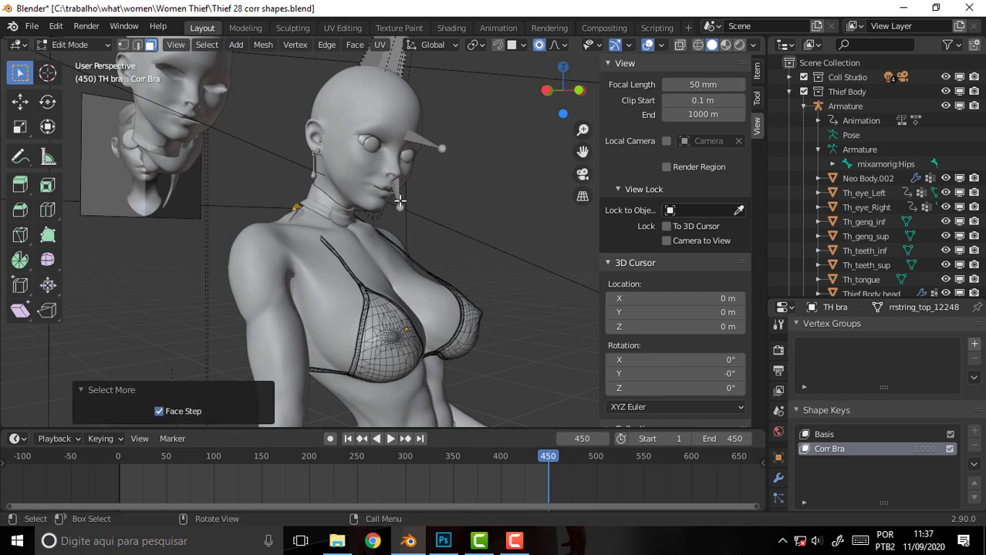
{"action": "key", "text": "g"}
{"action": "key", "text": "z"}
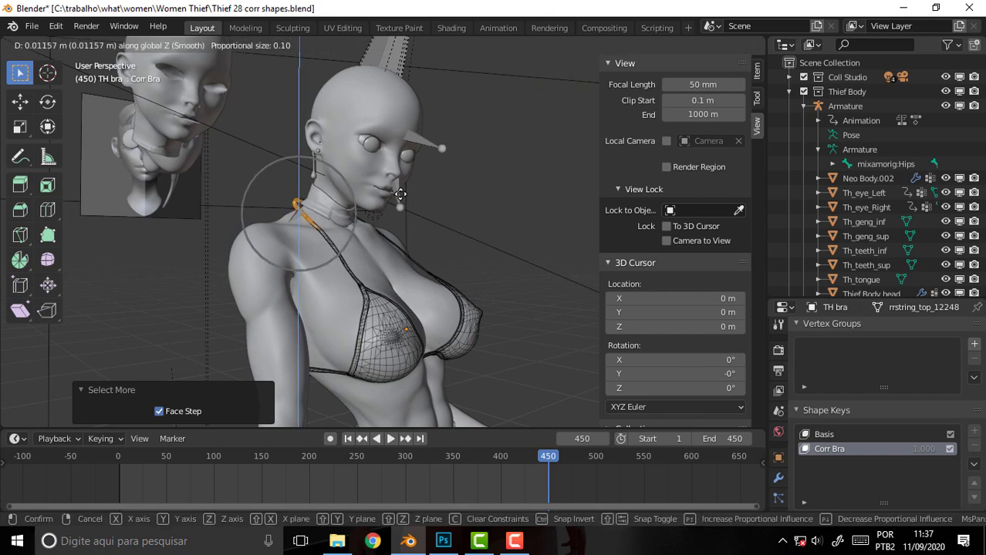
{"action": "left_click", "coordinate": [400, 194]}
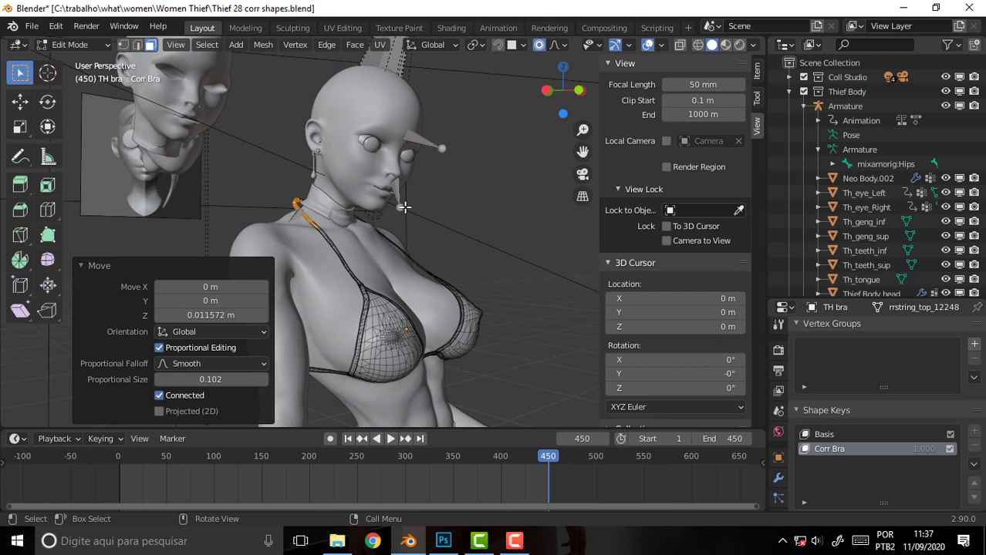
{"action": "left_click", "coordinate": [523, 267]}
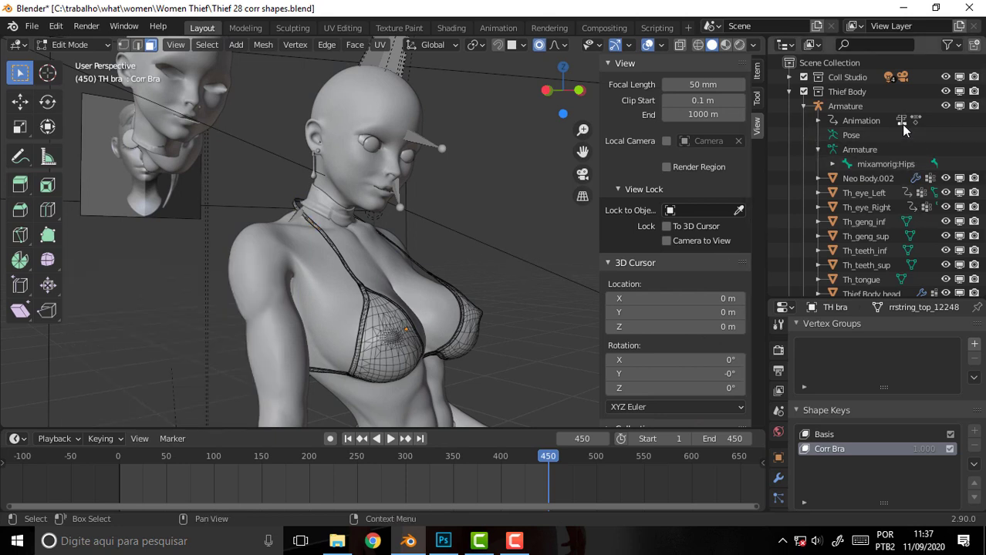
Return the bra to Object Mode and keyframe the Corr Bra shape key's value of 1.000 at frame 450
{"action": "left_click", "coordinate": [77, 45]}
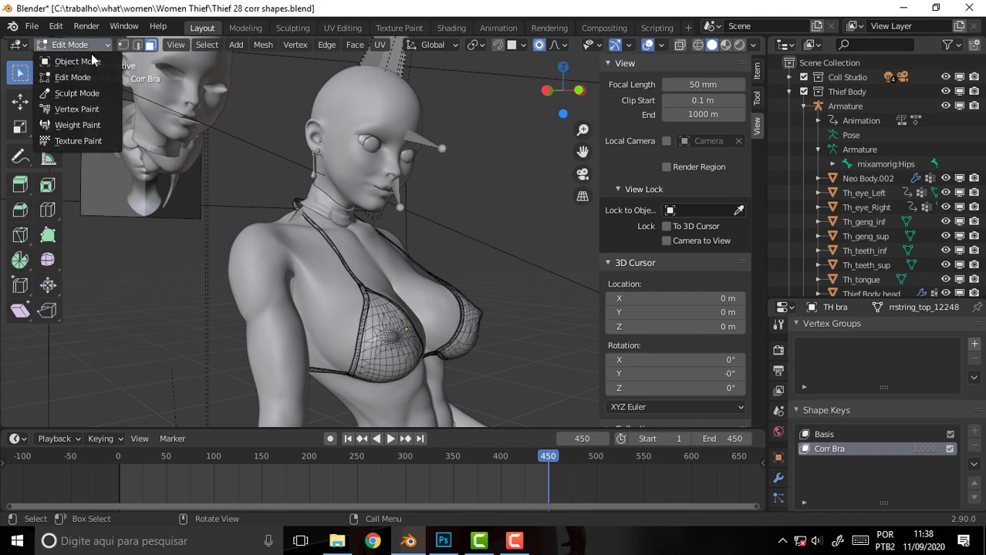
{"action": "left_click", "coordinate": [73, 59]}
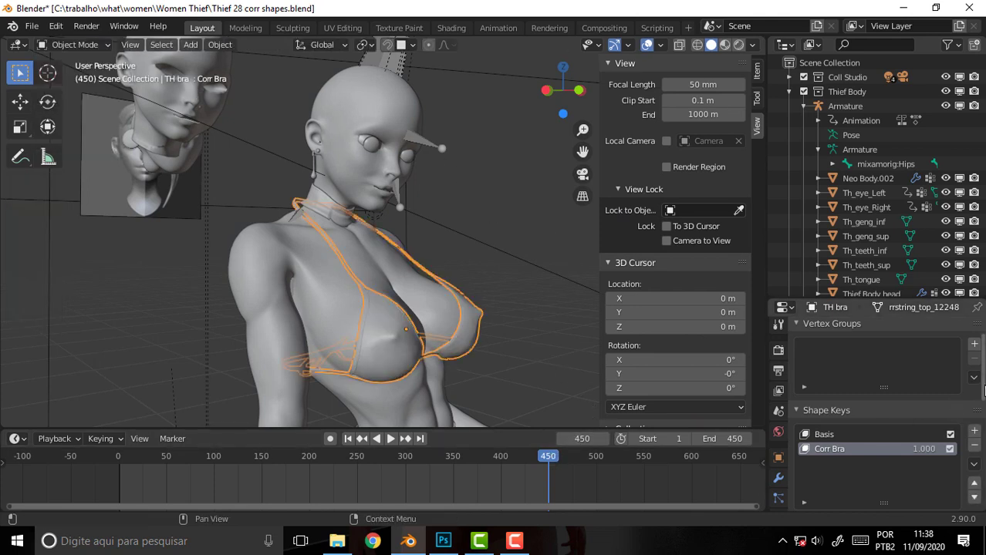
{"action": "scroll", "coordinate": [885, 416], "scroll_direction": "down", "scroll_amount": 5}
{"action": "scroll", "coordinate": [887, 416], "scroll_direction": "up", "scroll_amount": 2}
{"action": "right_click", "coordinate": [889, 412]}
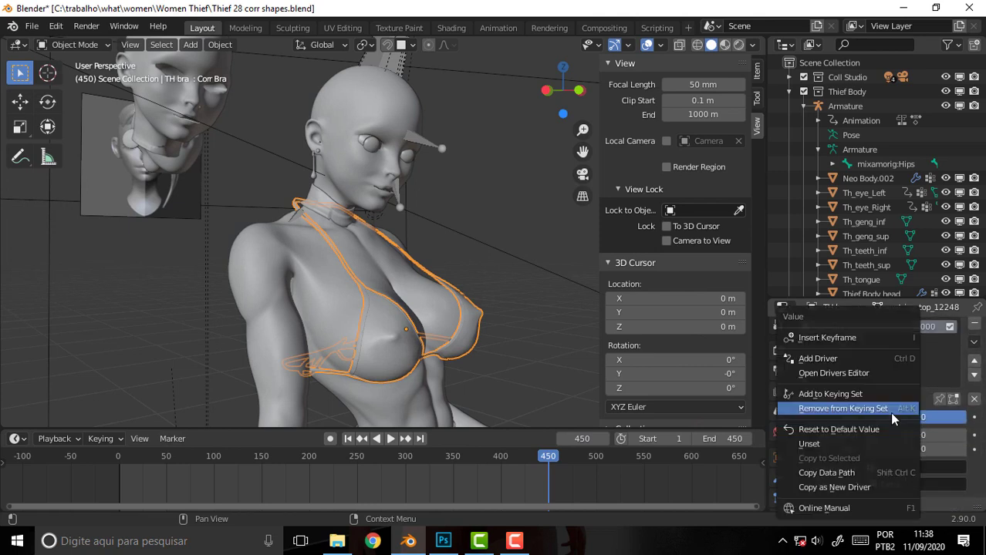
{"action": "left_click", "coordinate": [849, 335]}
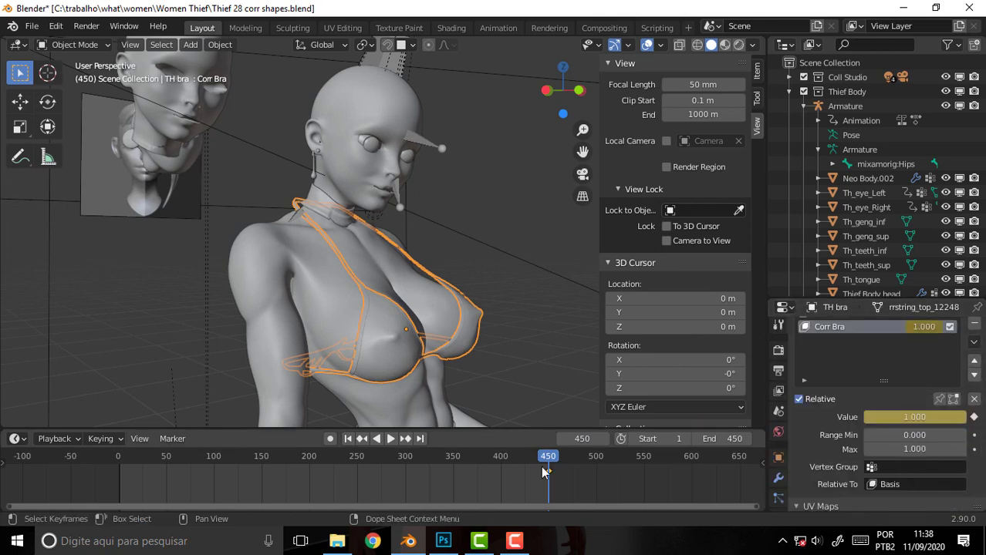
At frame 0, set the Corr Bra shape key's value to 0.000 and insert a keyframe for it
{"action": "left_click_drag", "start_coordinate": [510, 457], "coordinate": [111, 456]}
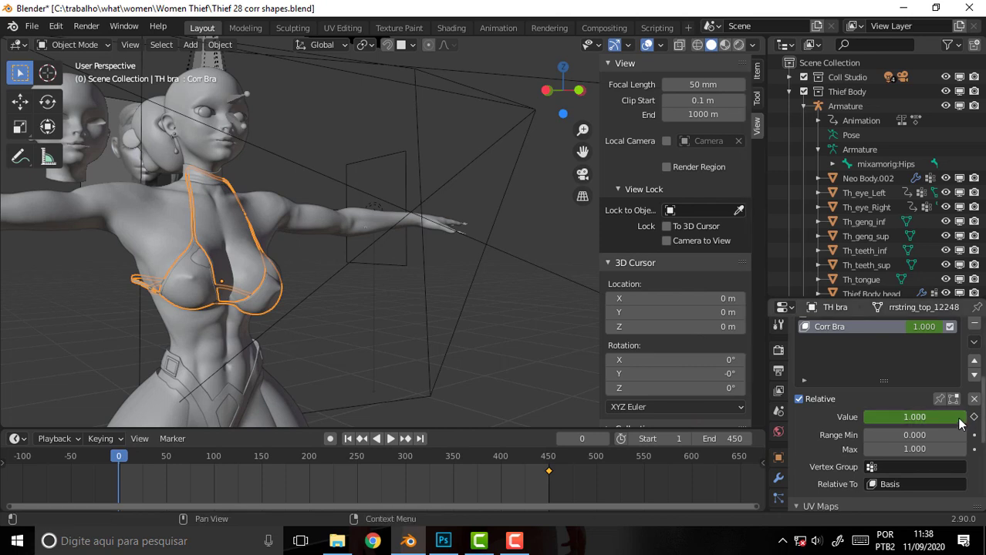
{"action": "left_click_drag", "start_coordinate": [959, 417], "coordinate": [868, 417]}
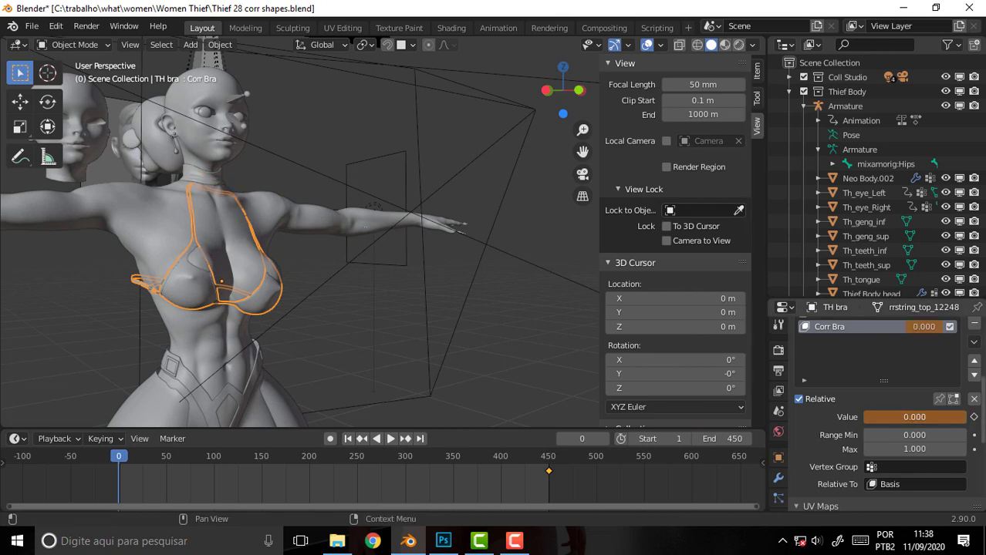
{"action": "right_click", "coordinate": [908, 418]}
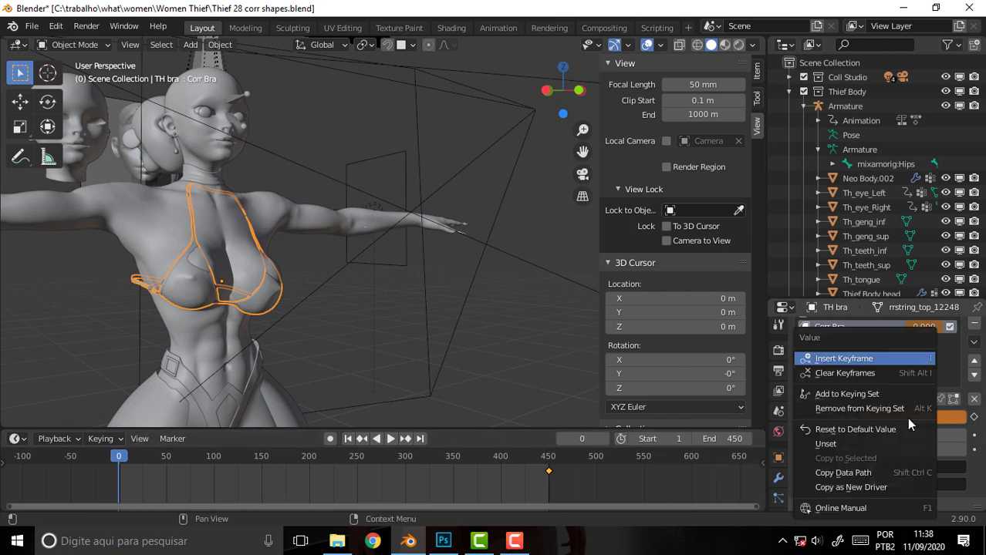
{"action": "left_click", "coordinate": [858, 358]}
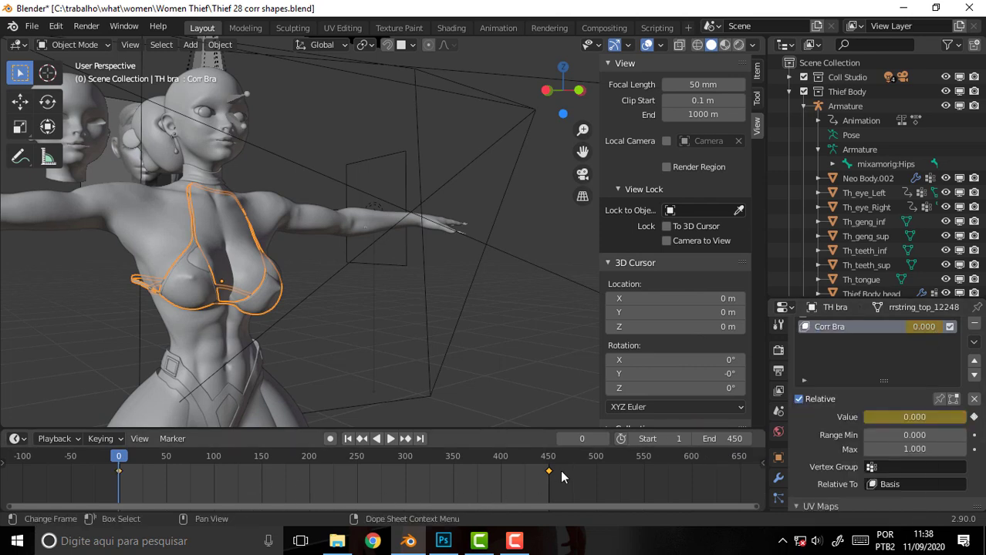
Duplicate the Corr Bra keyframe from frame 450 to frame 1
{"action": "left_click_drag", "start_coordinate": [562, 470], "coordinate": [518, 488]}
{"action": "key", "text": "shift+d"}
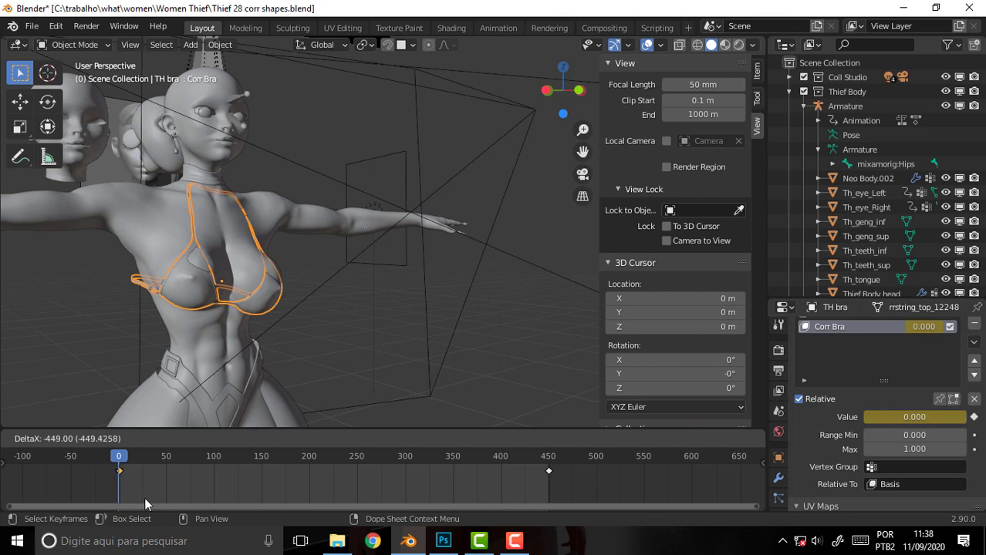
{"action": "left_click", "coordinate": [144, 498]}
Play the animation, scrub to frame 432, and check how the bra fits the posed body
{"action": "key", "text": "space"}
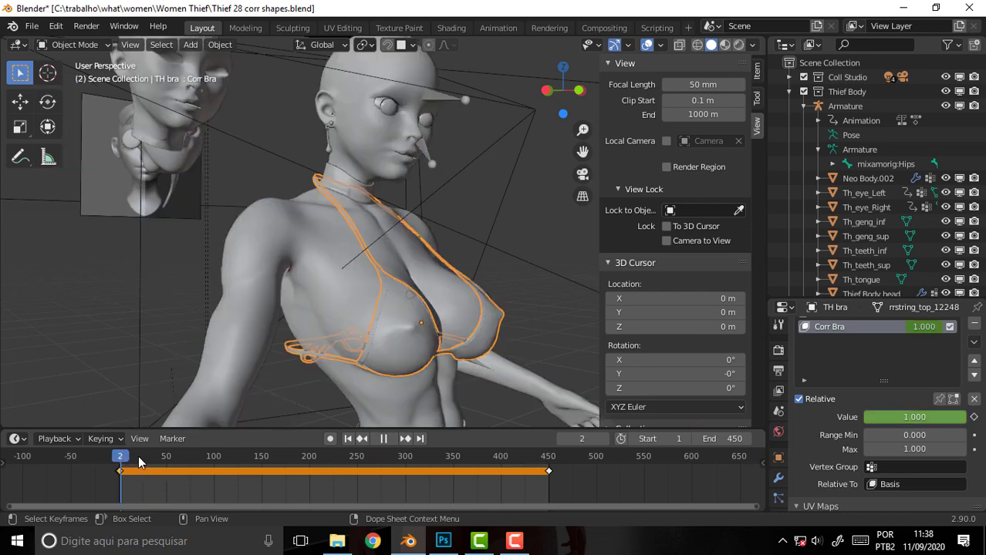
{"action": "left_click_drag", "start_coordinate": [139, 461], "coordinate": [532, 465]}
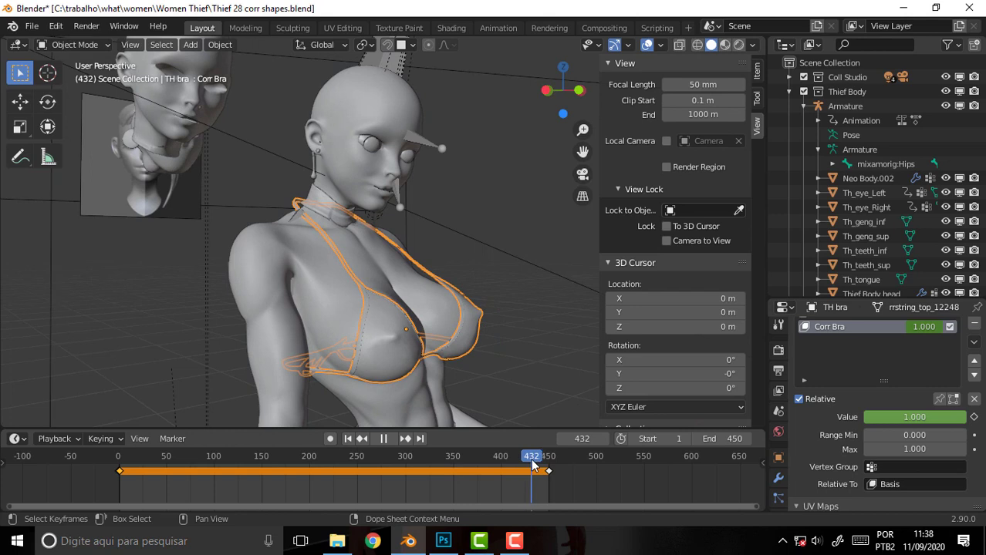
{"action": "key", "text": "space"}
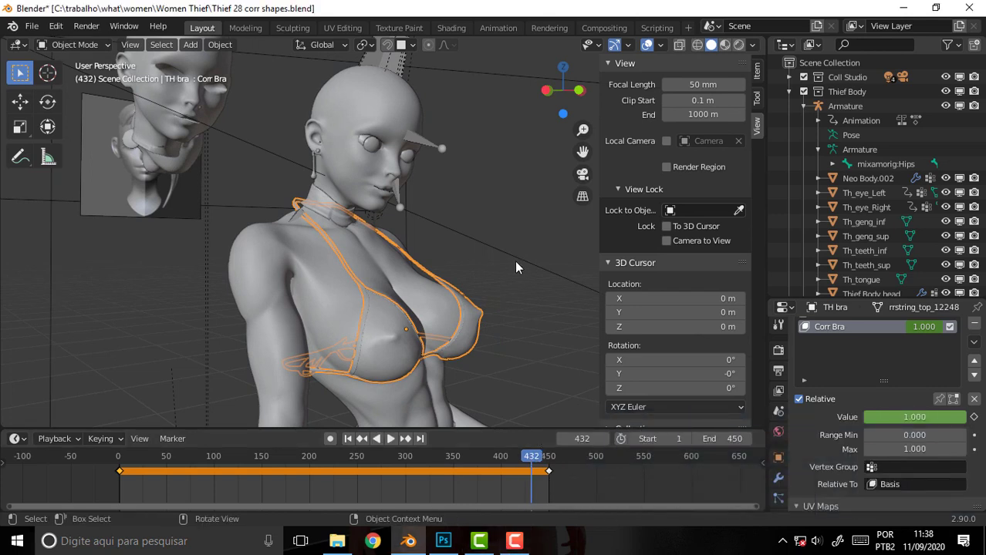
{"action": "scroll", "coordinate": [516, 267], "scroll_direction": "down", "scroll_amount": 5}
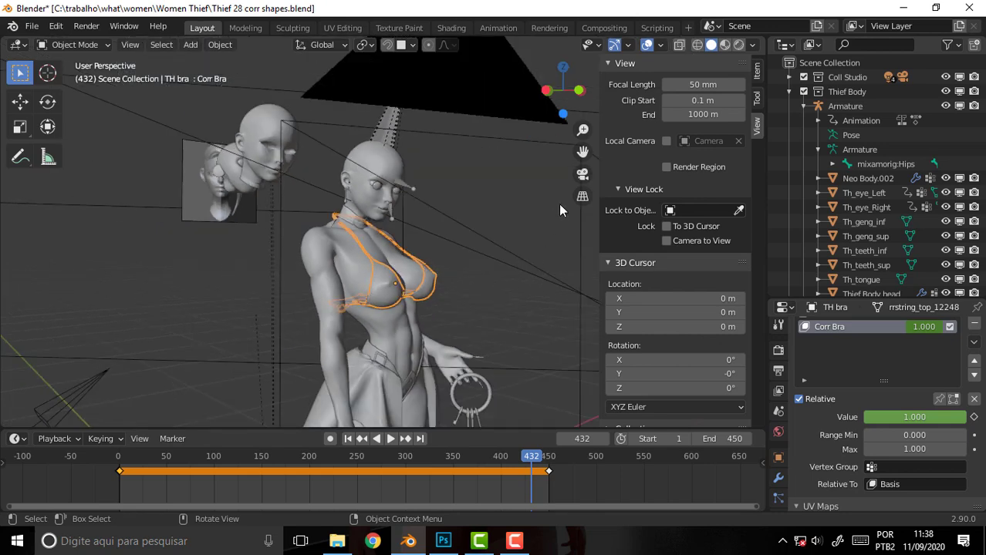
{"action": "middle_click_drag", "start_coordinate": [584, 152], "coordinate": [457, 242]}
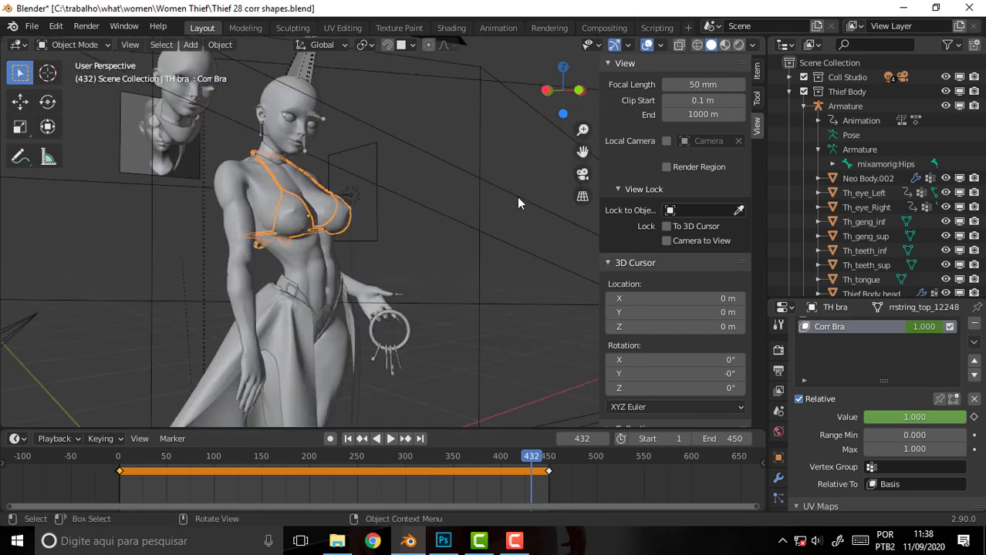
Save the changes to the current file, Thief 28 corr shapes.blend
{"action": "left_click", "coordinate": [32, 27]}
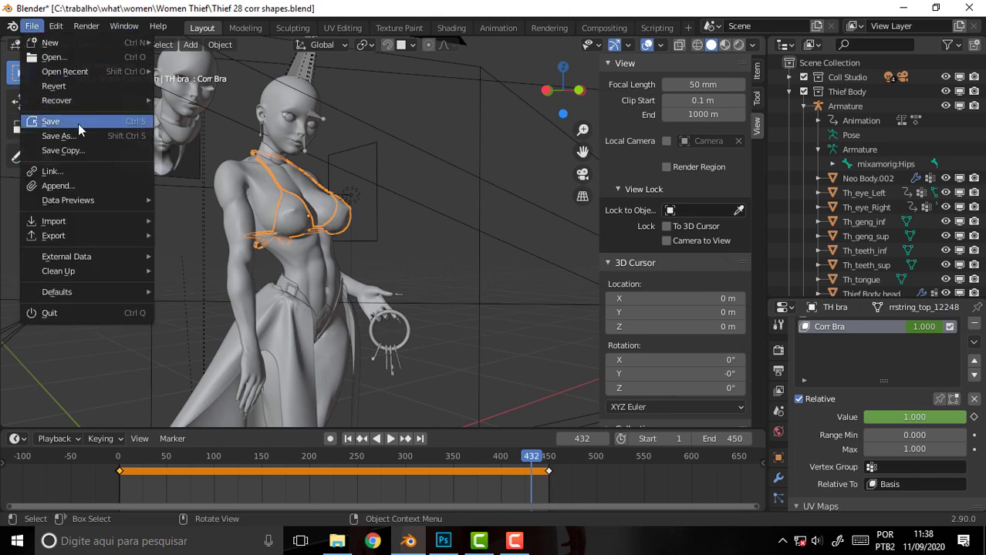
{"action": "key", "text": "ctrl+s"}
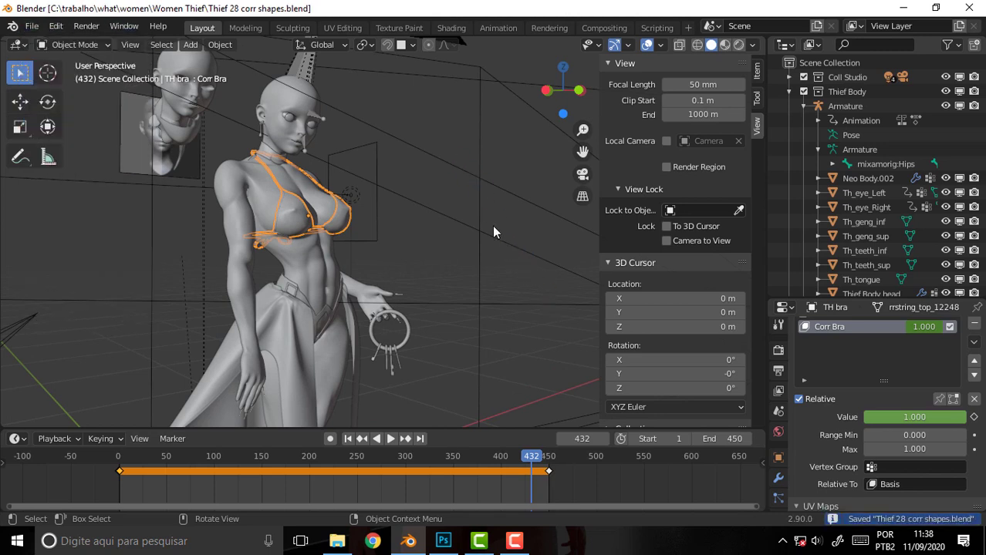